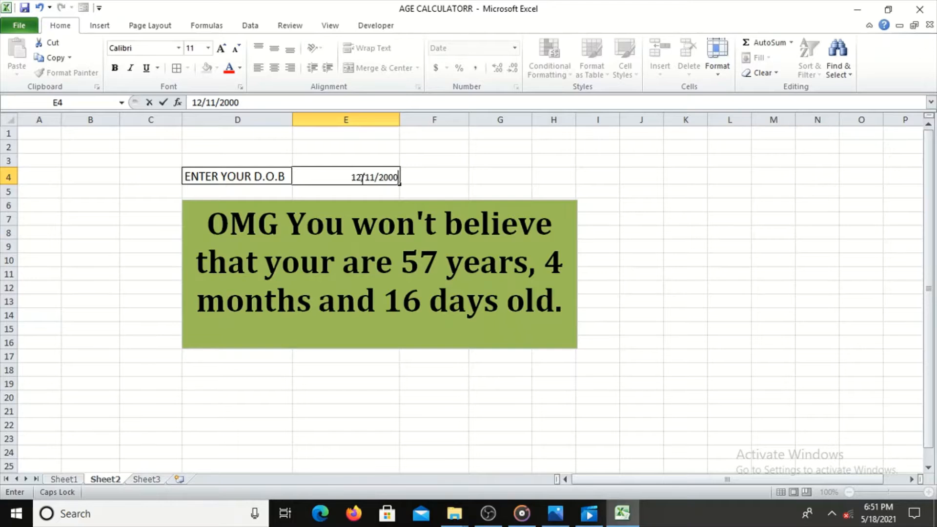
Commit the date of birth entered in cell E4 beside the ENTER YOUR D.O.B label.
key(Return)
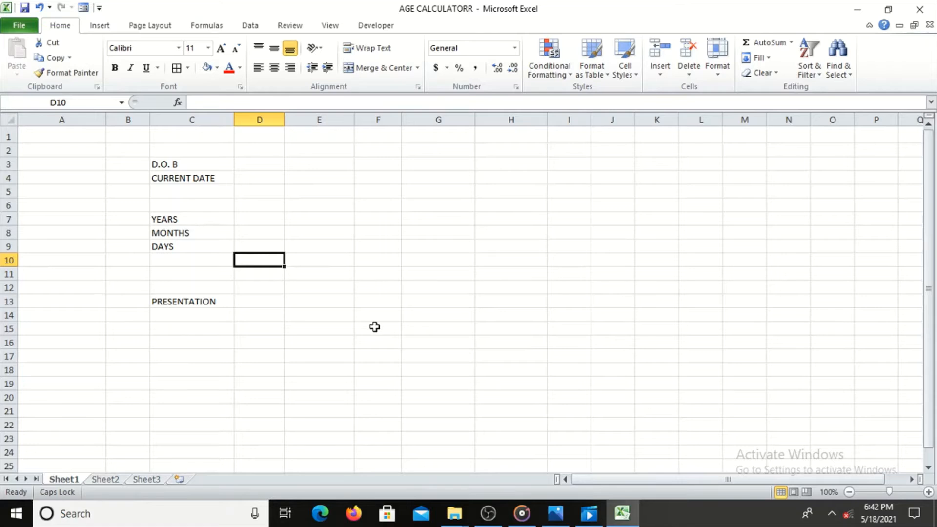
Enter the formula =TODAY() in cell D4 beside CURRENT DATE.
click(247, 165)
click(251, 176)
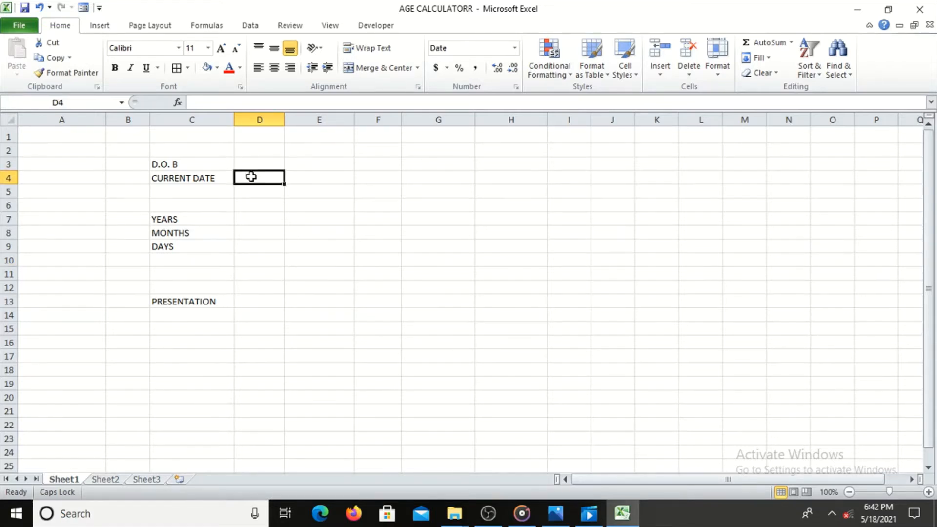
text(=T)
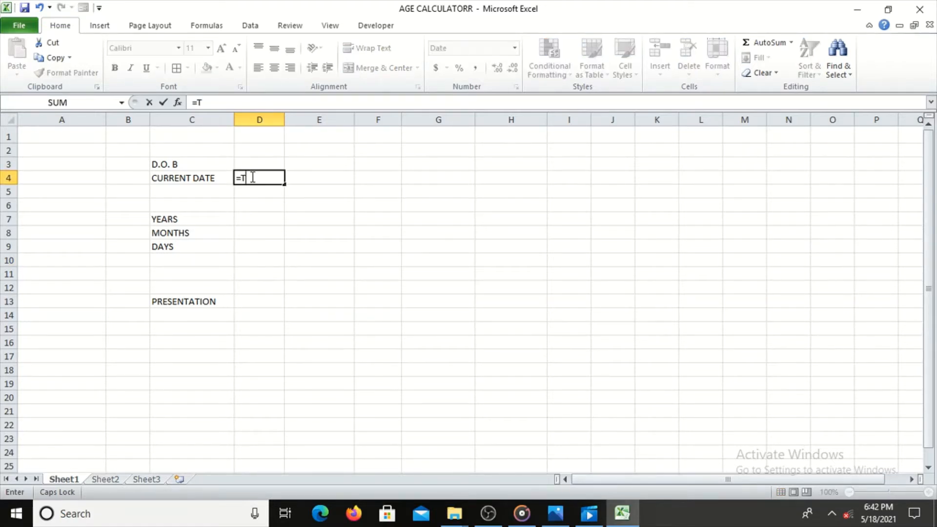
text(ODAT)
key(BackSpace)
text(Y)
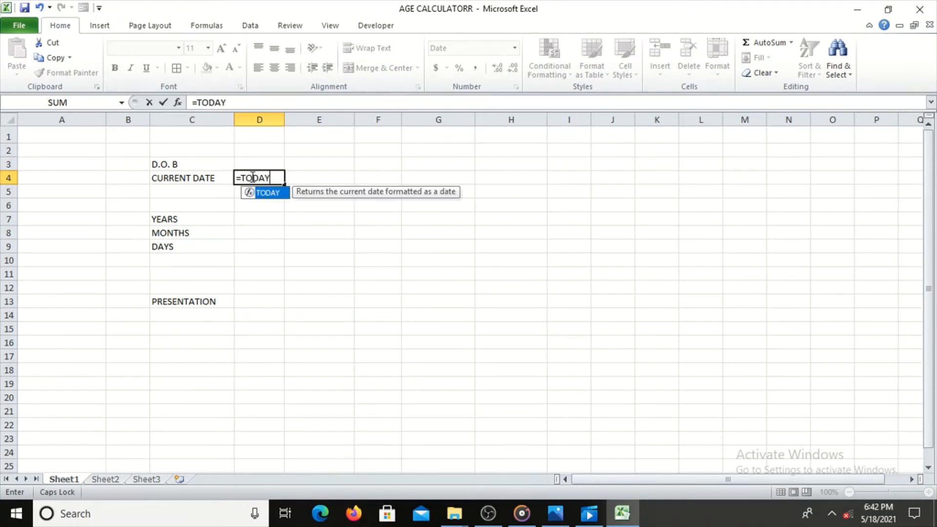
text(())
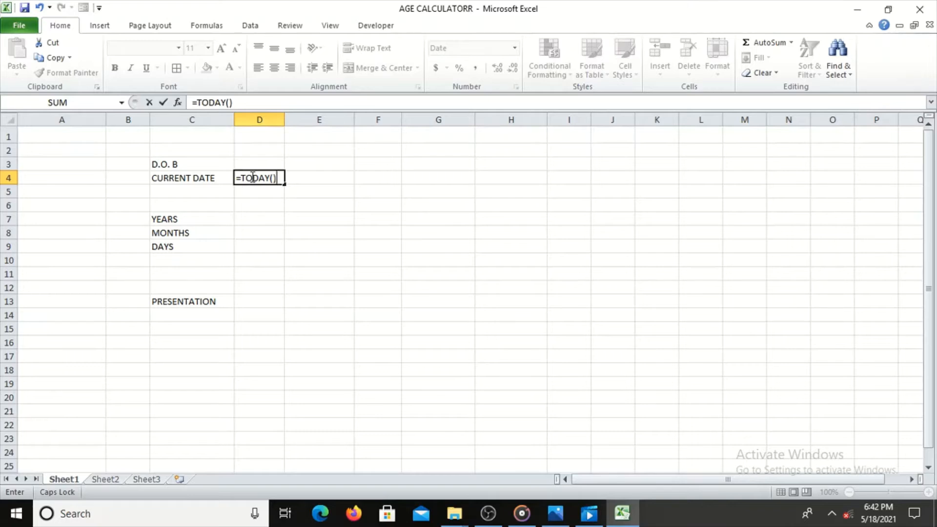
key(Return)
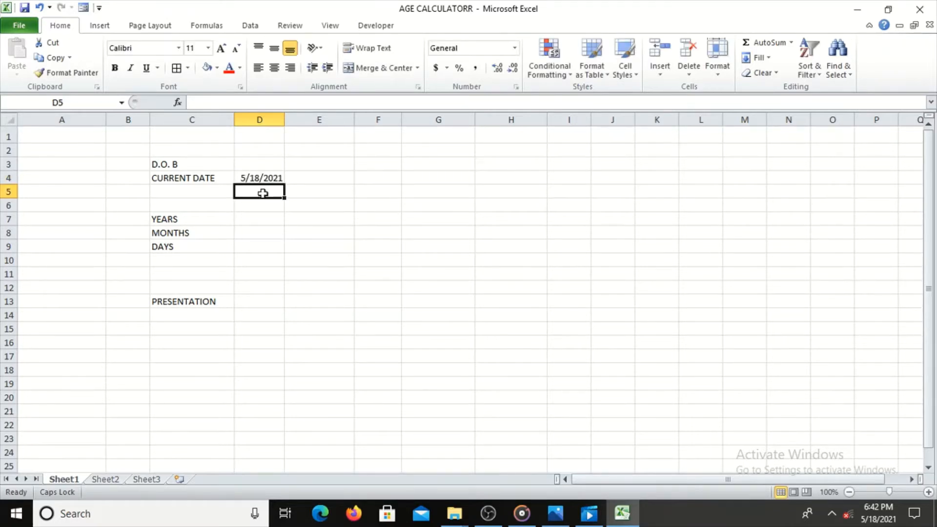
Calculate the full years of age in cell D7 with the formula =DATEDIF(D3,TODAY(),"Y").
click(251, 219)
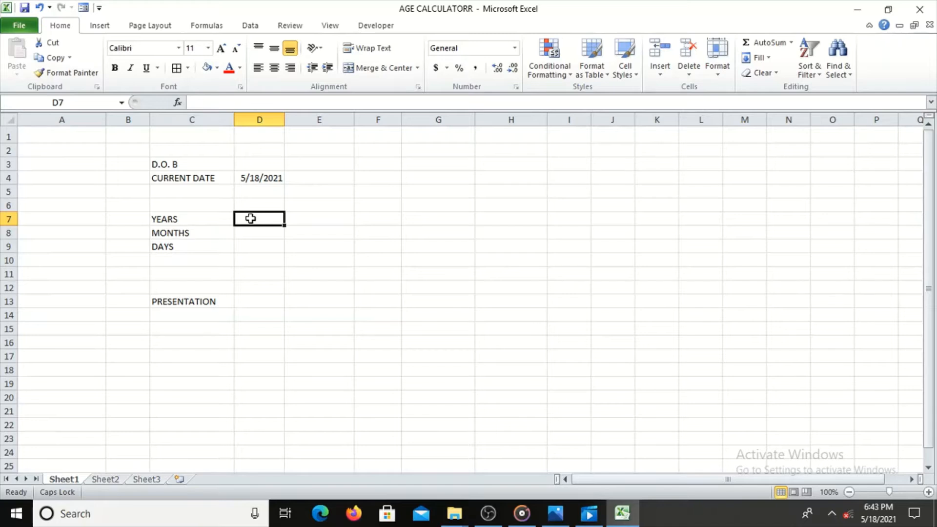
text(=)
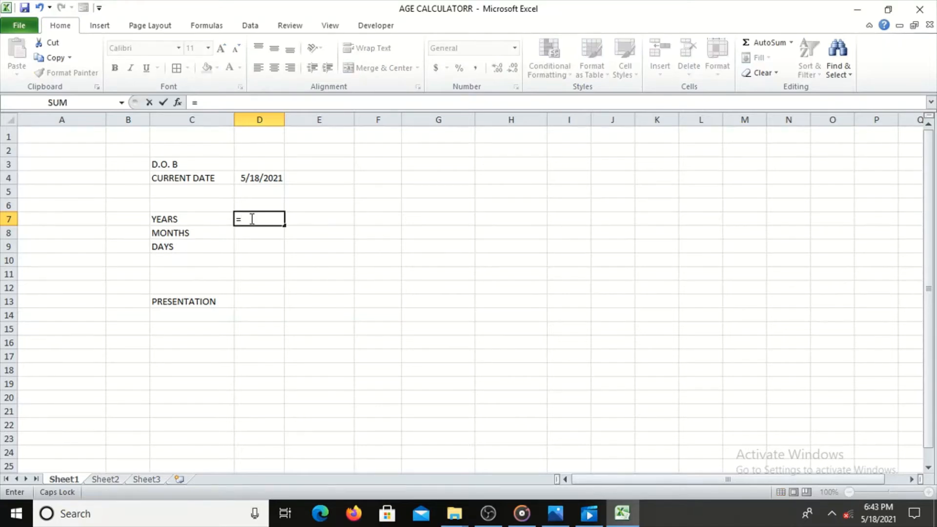
text(DAT)
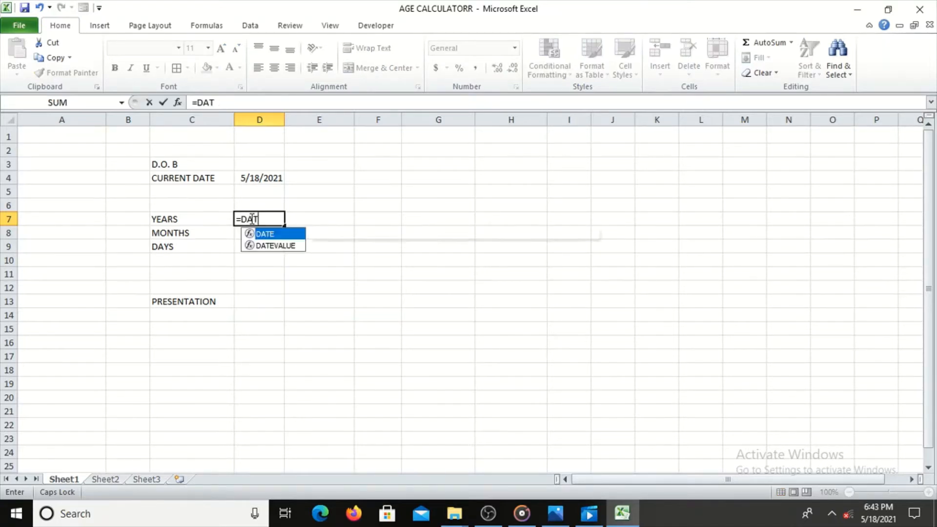
text(EDI)
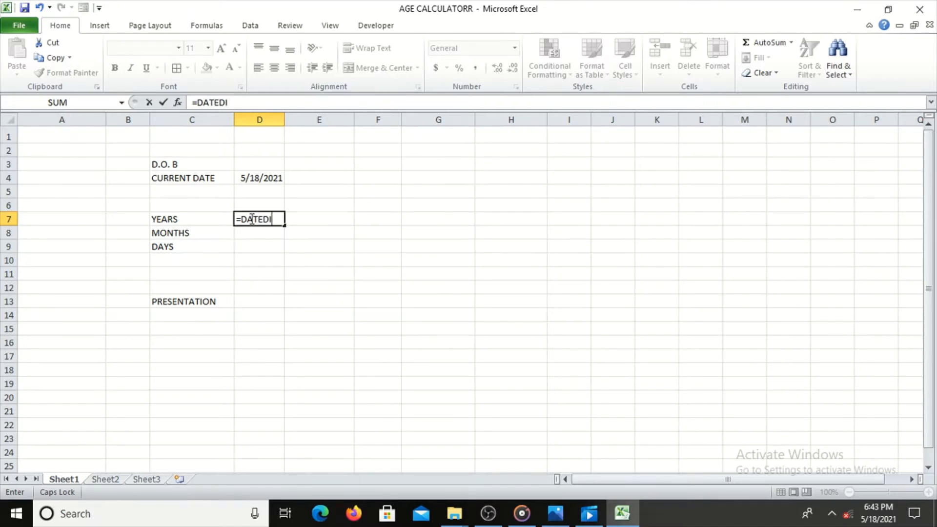
text(F()
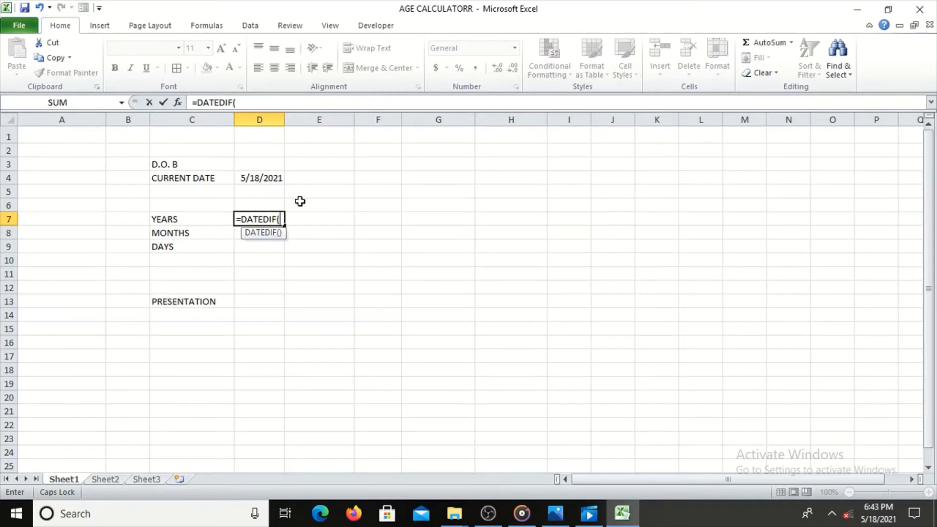
click(256, 165)
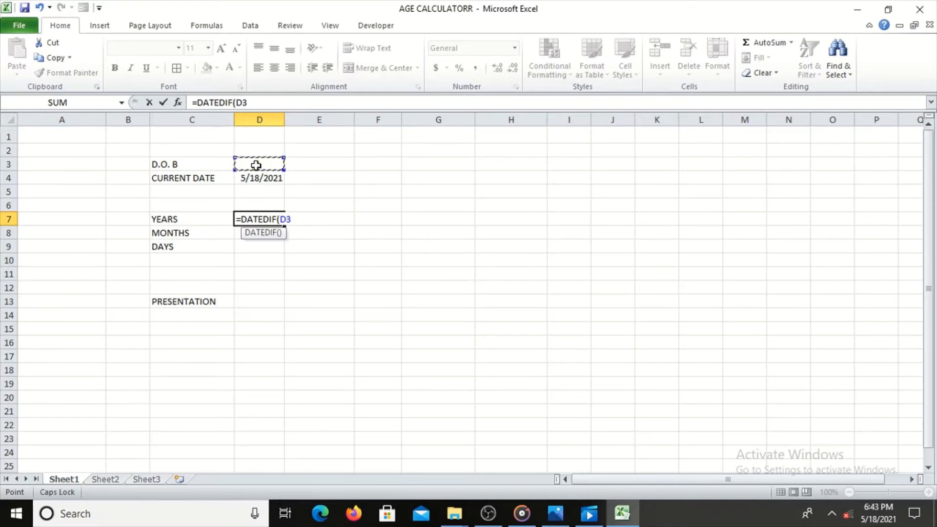
text(,TOD)
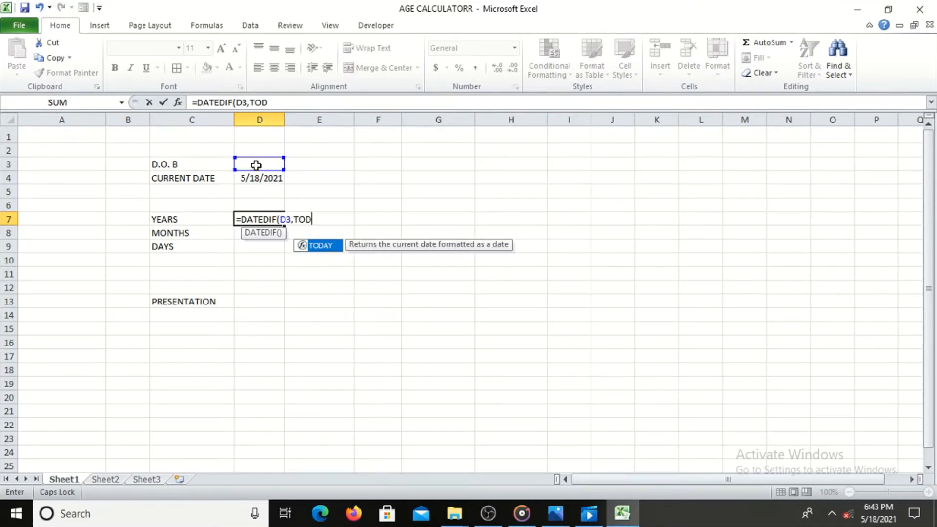
double_click(322, 245)
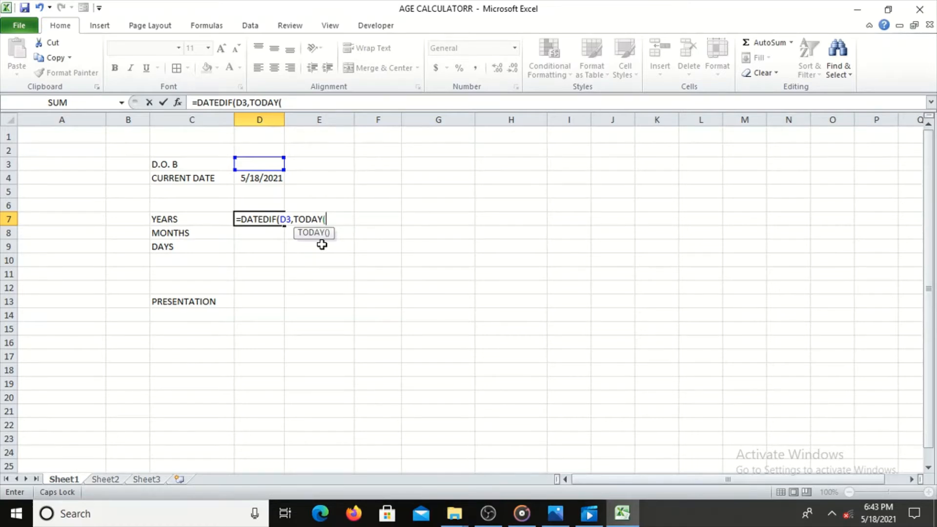
text())
text(,)
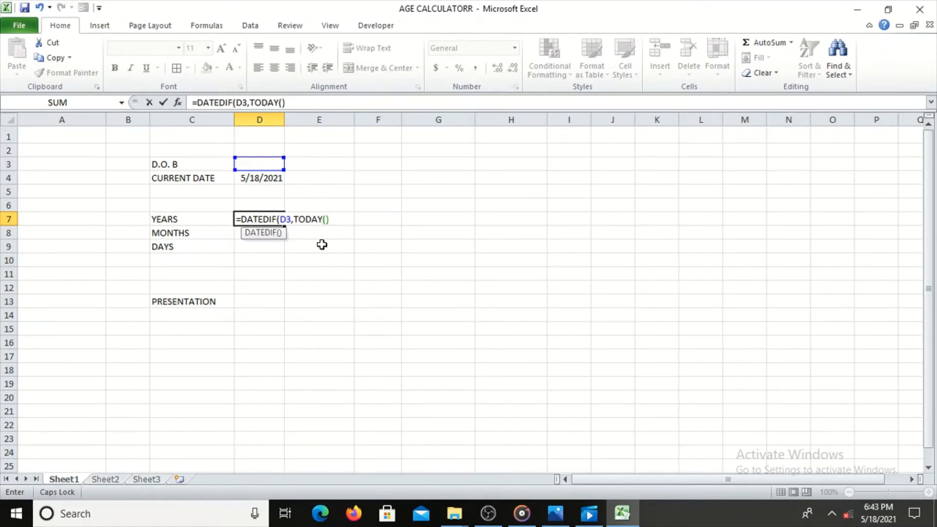
text("Y"))
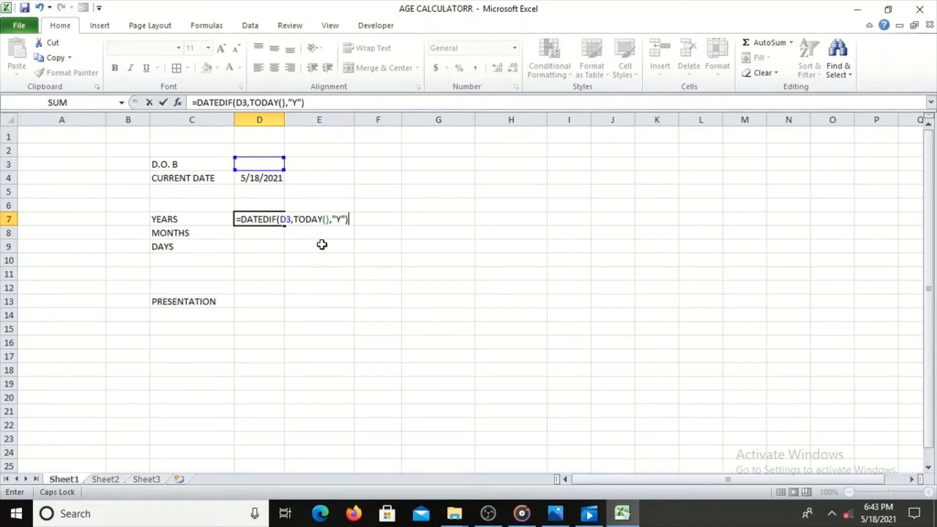
key(Return)
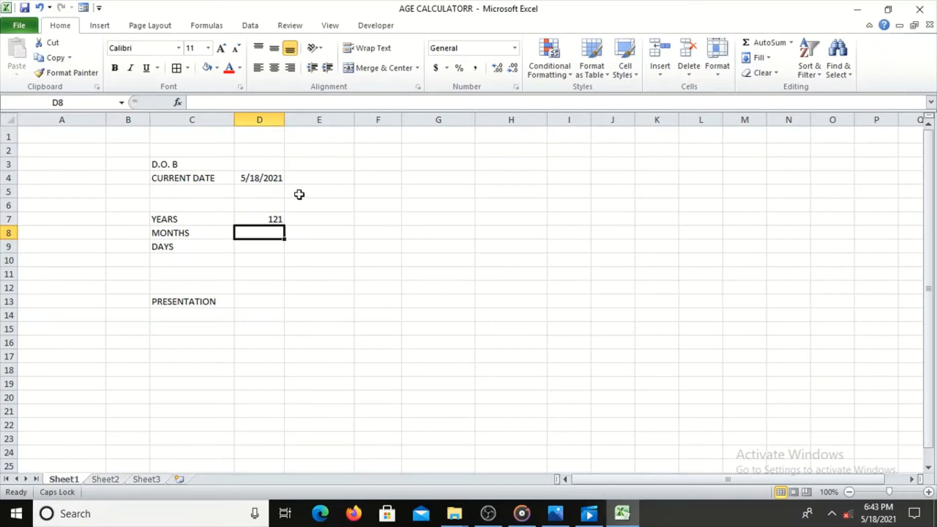
click(259, 218)
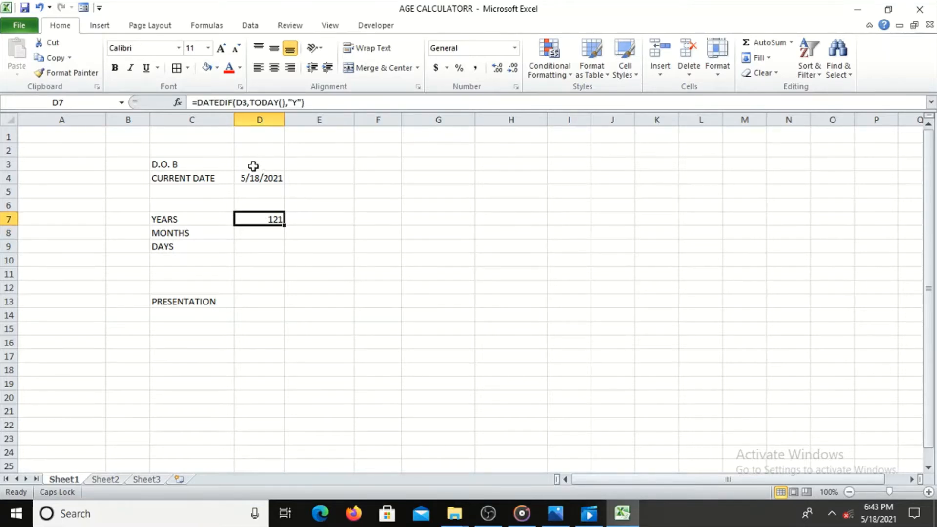
Calculate the remaining months in cell D8 with the formula =DATEDIF(D3,TODAY(),"YM").
click(251, 232)
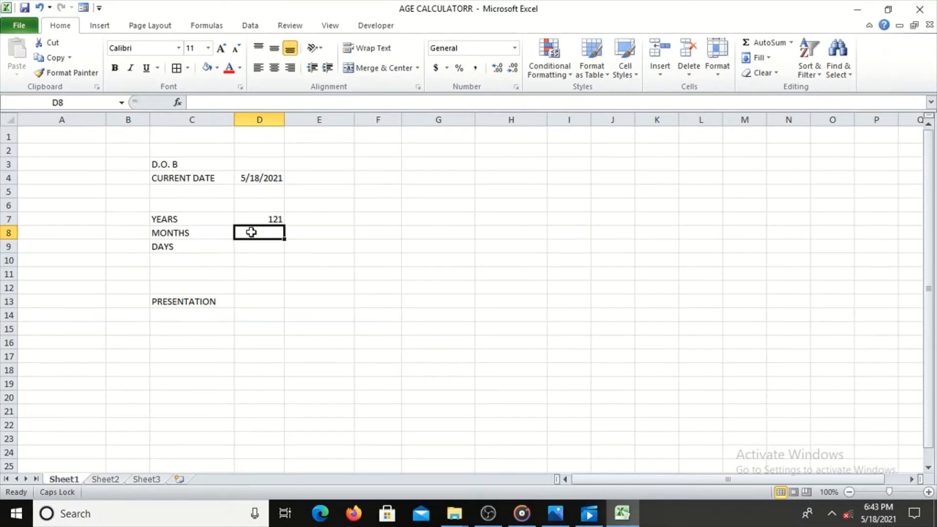
text(=)
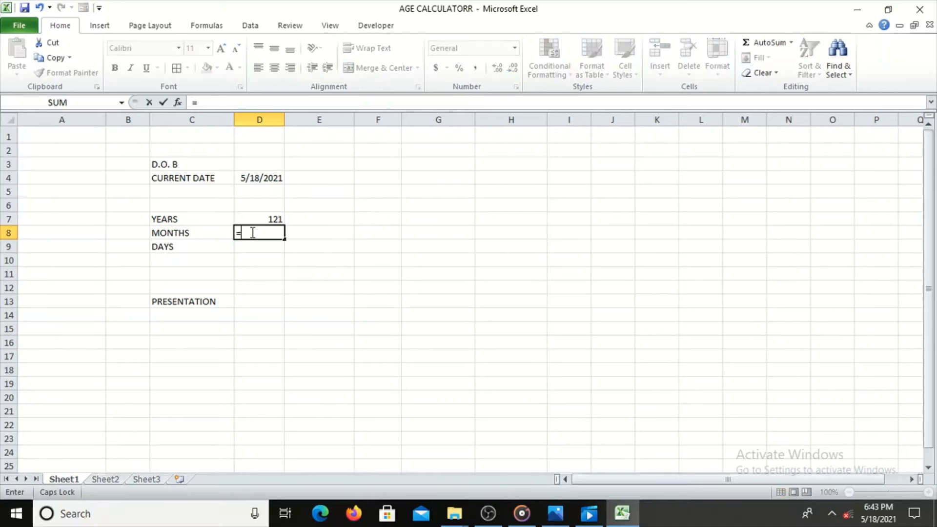
text(DATED)
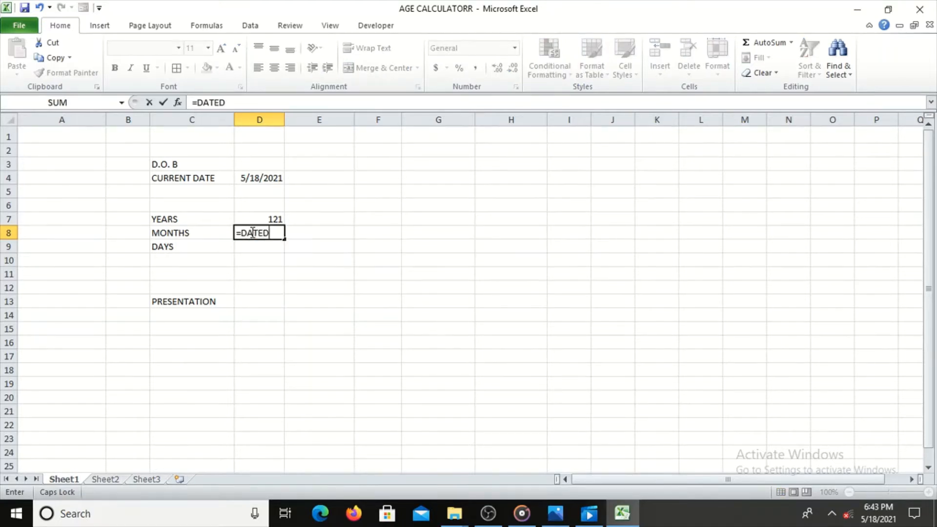
text(IF()
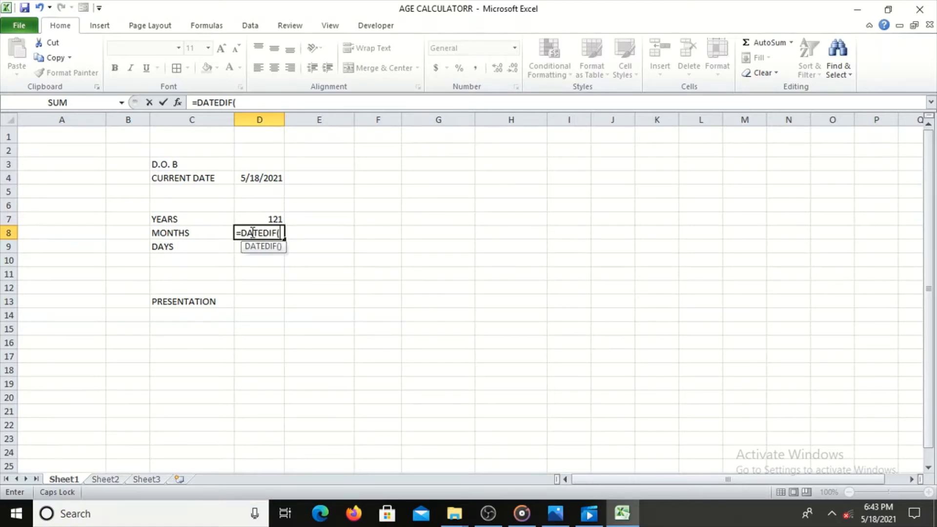
click(259, 163)
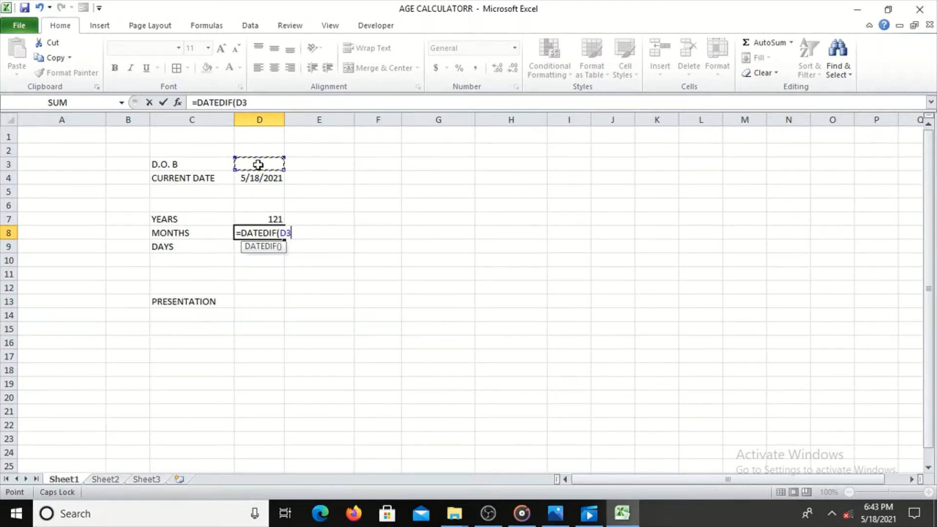
text(,)
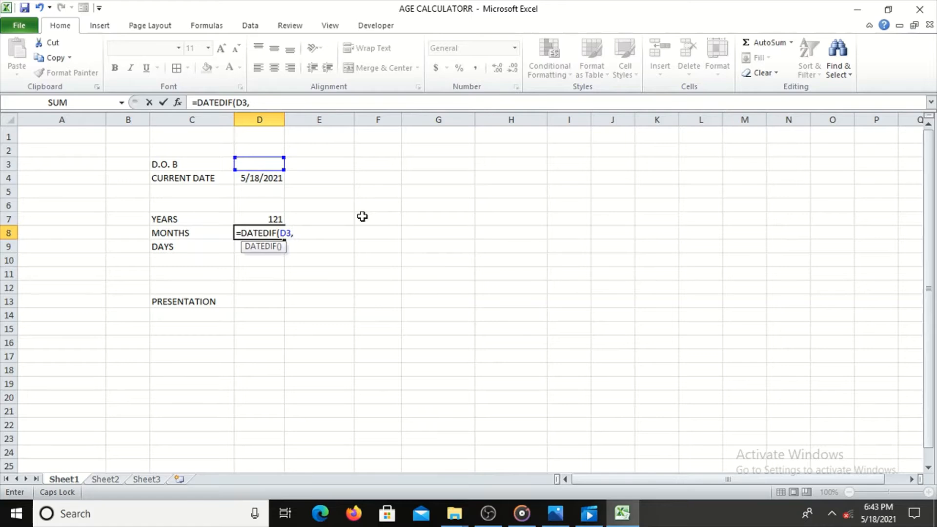
text(TODAY)
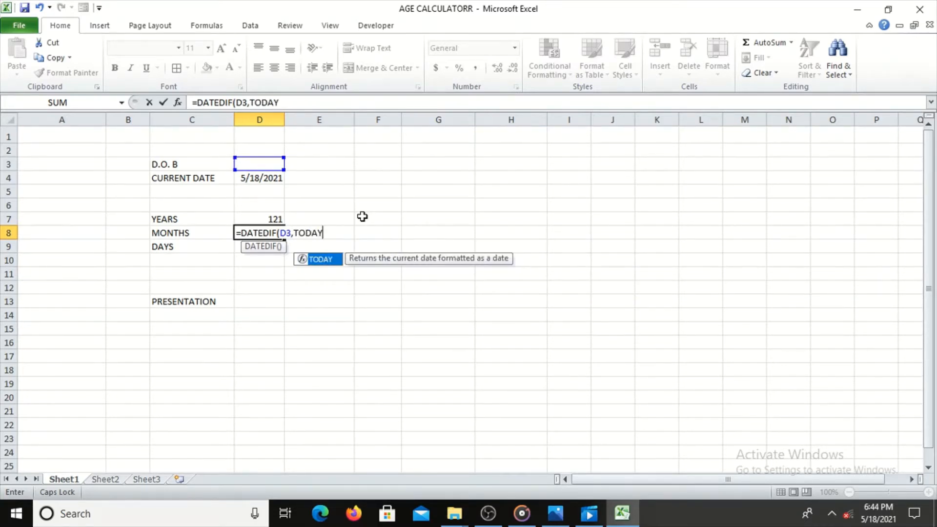
text((),)
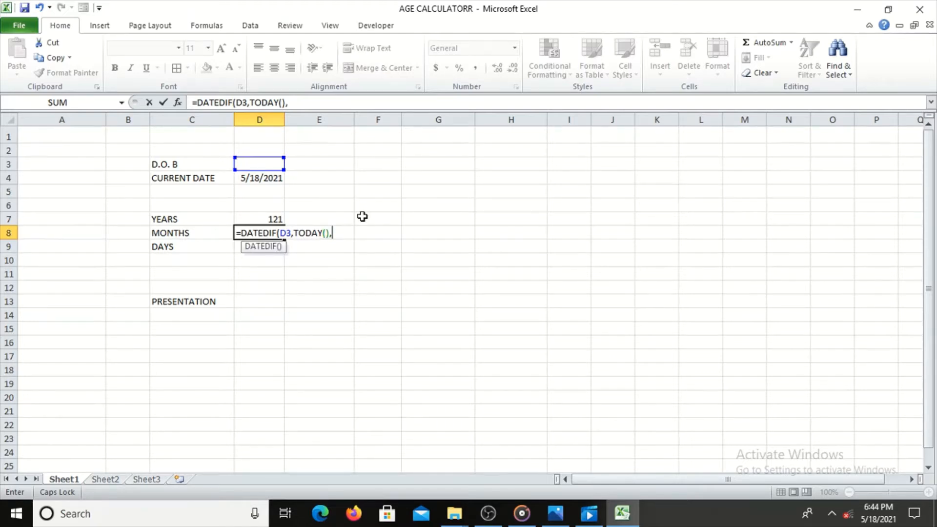
text(")
text(YM"))
key(Return)
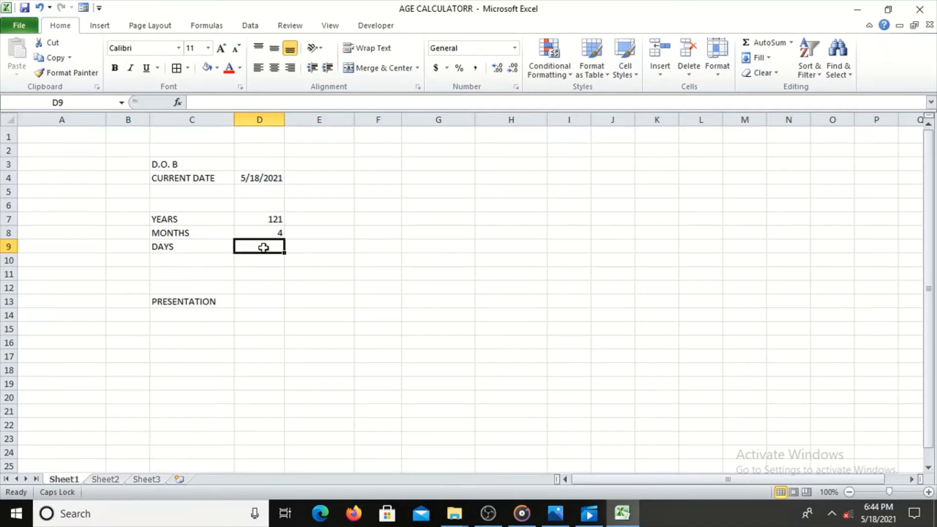
Calculate the remaining days in cell D9 with the formula =DATEDIF(D3,TODAY(),"MD").
text(=DATED)
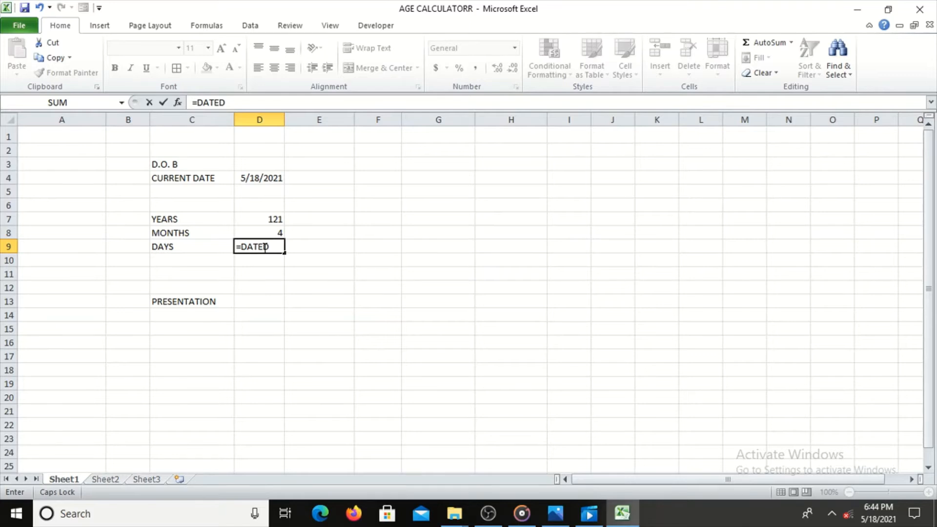
text(IF()
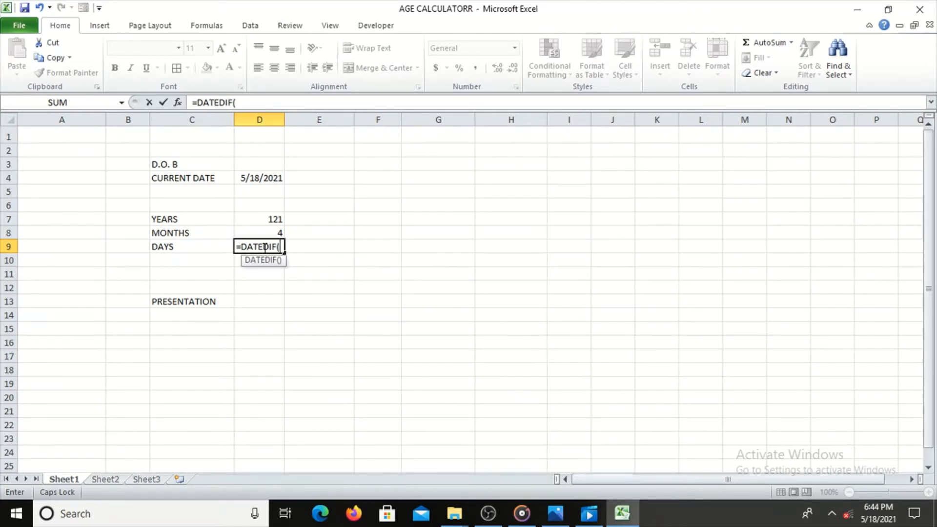
click(245, 166)
text(,)
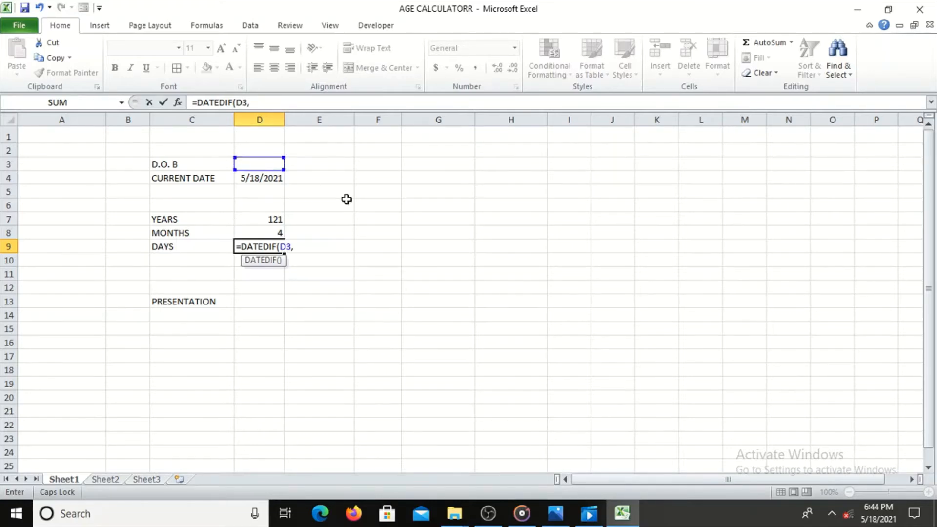
text(TODA)
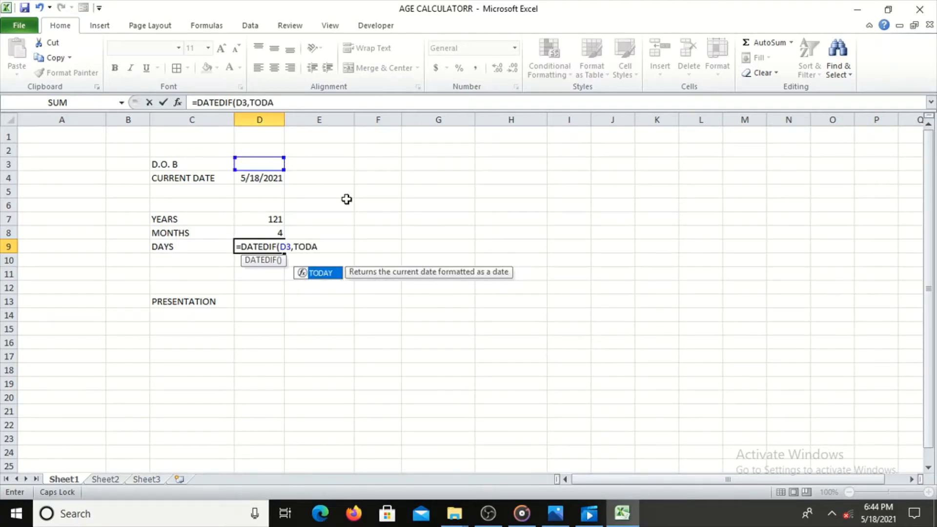
double_click(320, 275)
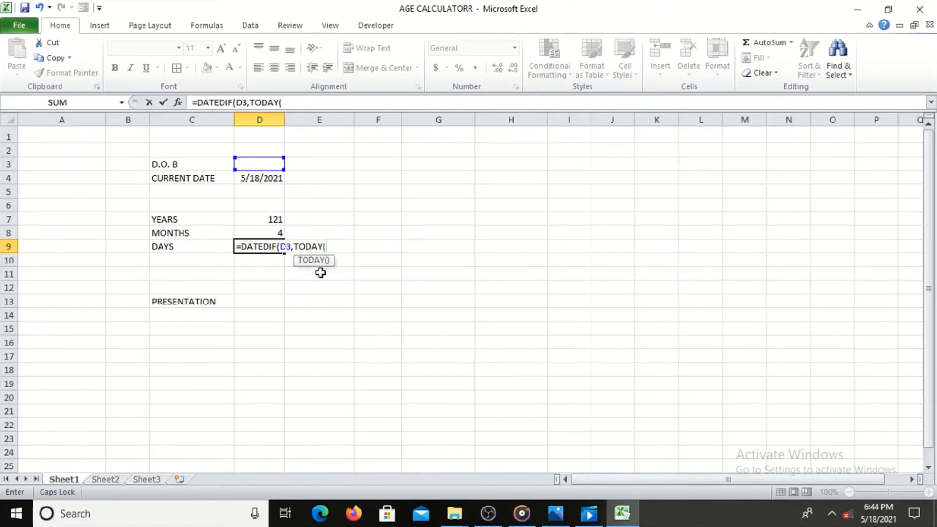
text(),")
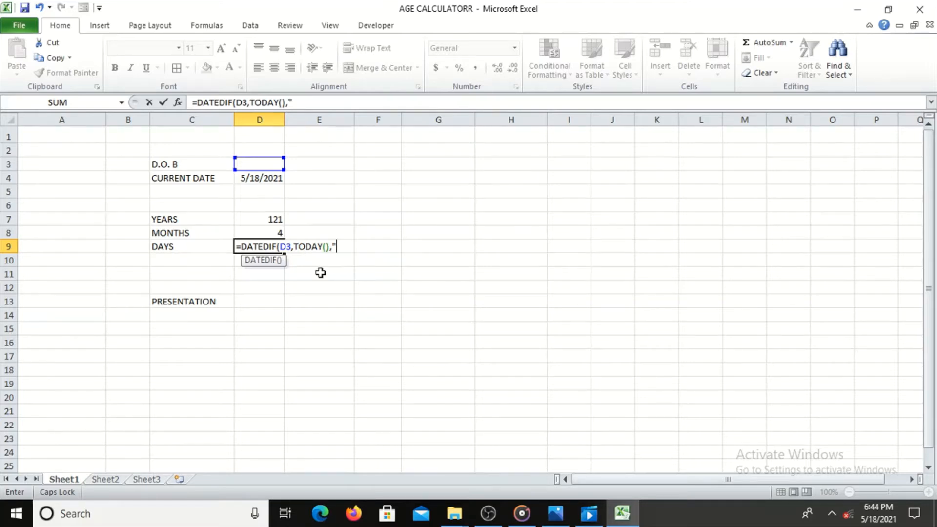
text(MD"))
key(Return)
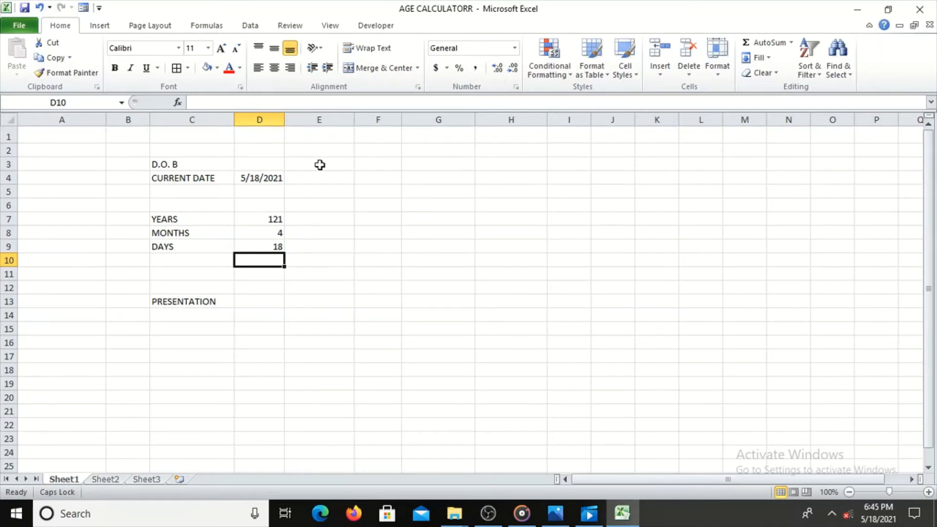
Begin a formula in cell D13 beside PRESENTATION with ="OMG You won't believe that your are "&.
click(254, 300)
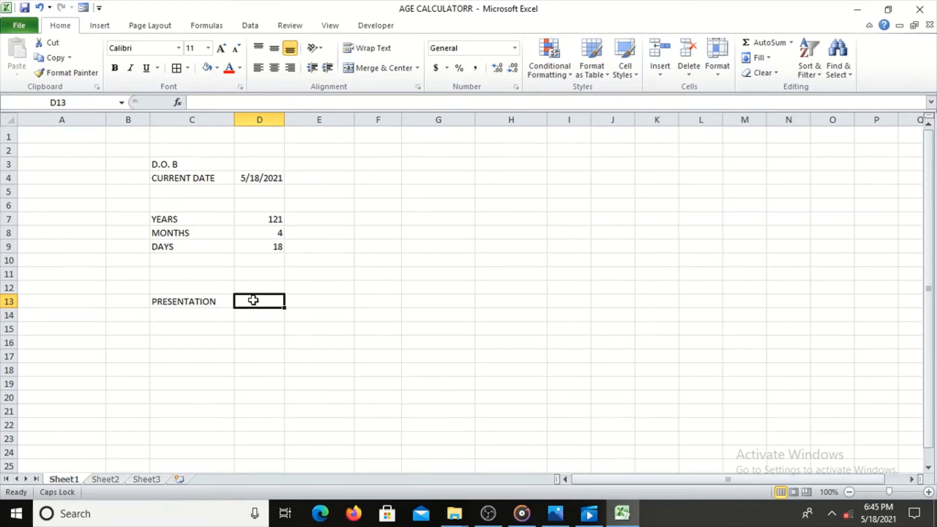
text(=")
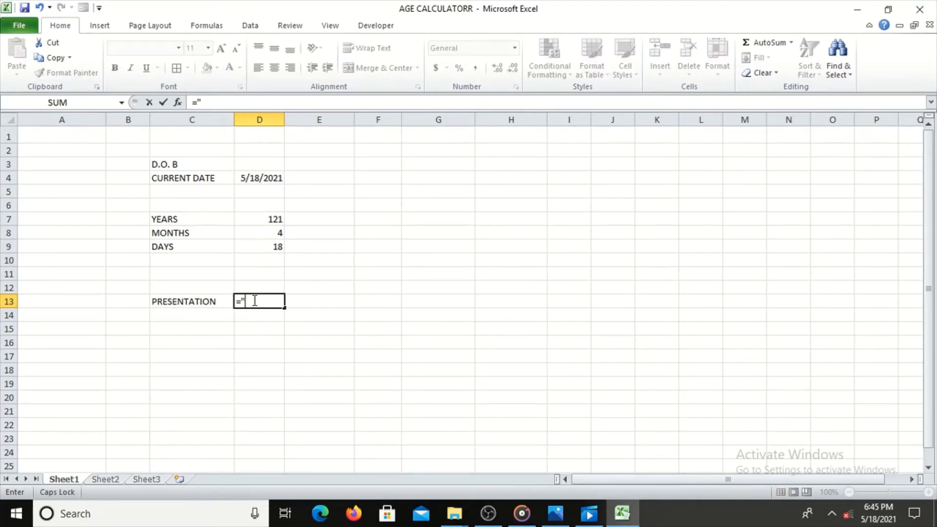
text(OMG Y)
key(Caps_Lock)
text(ou)
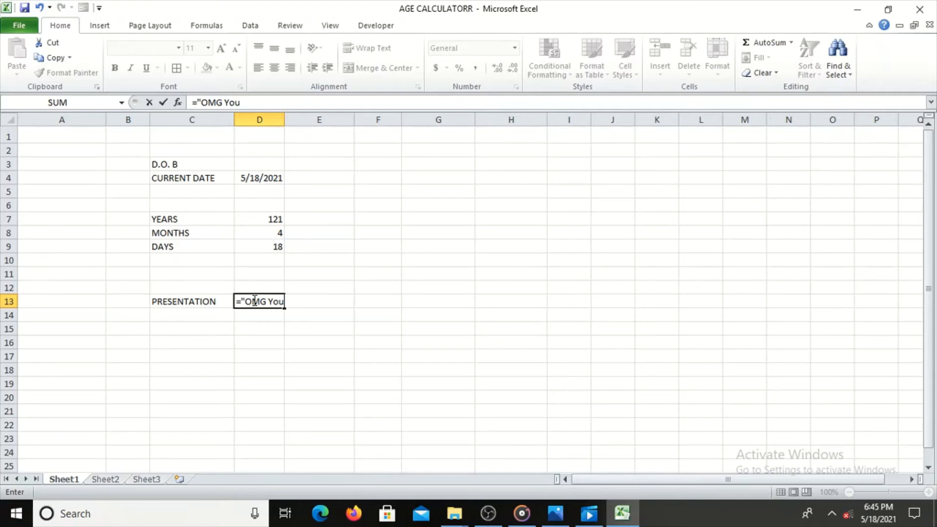
text( won't be)
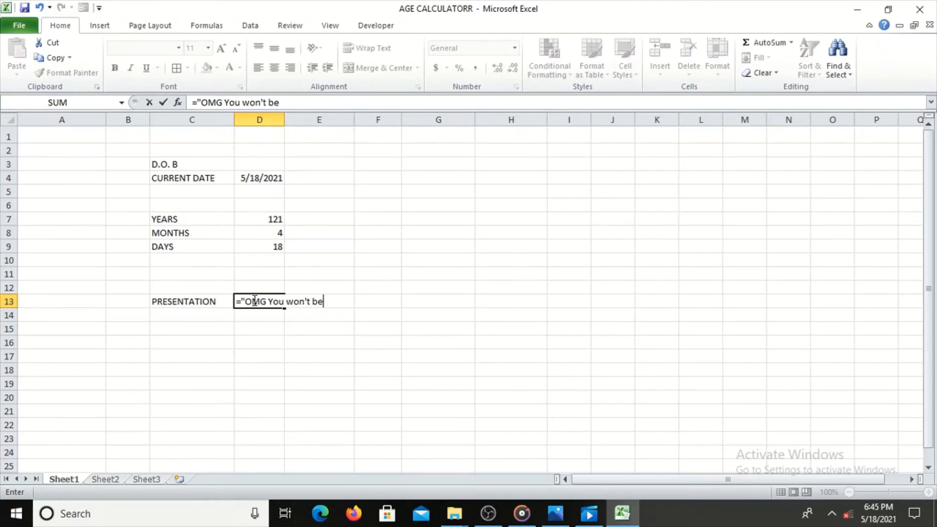
text(lieve that t)
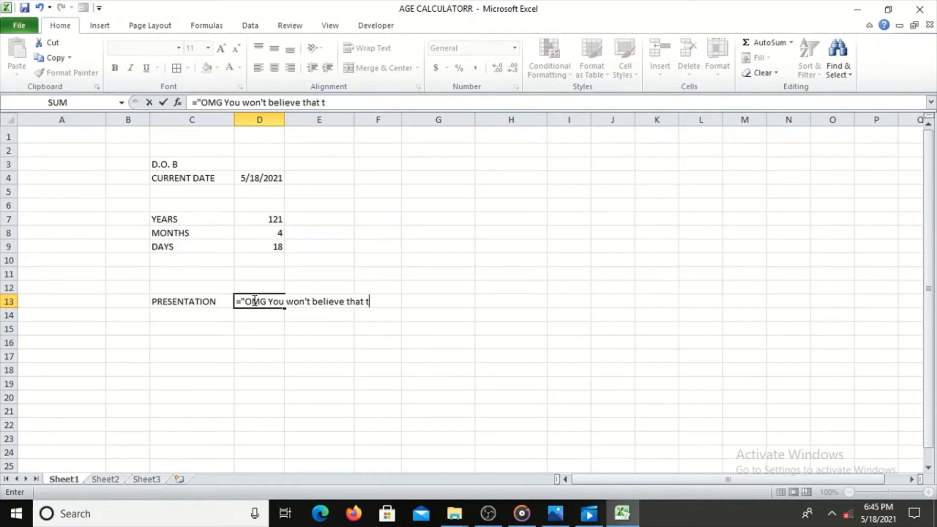
key(BackSpace)
text(your are "&)
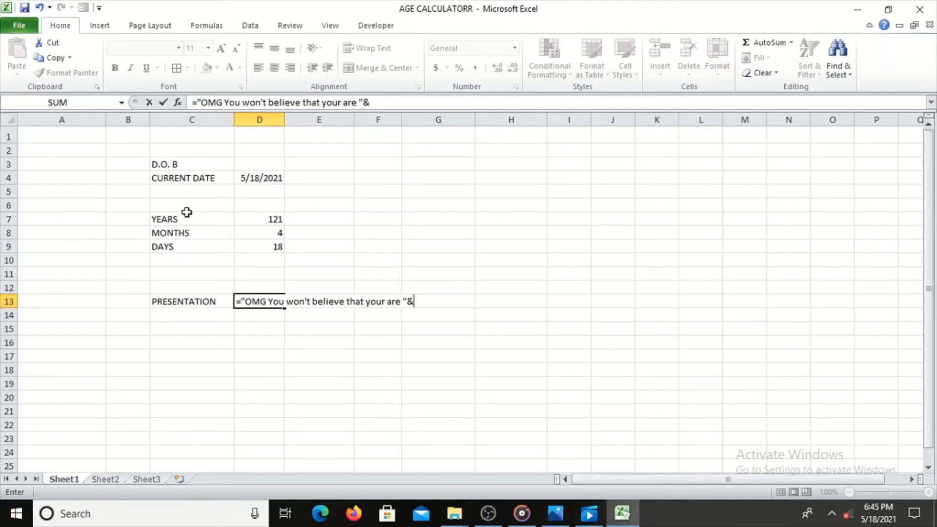
Continue the D13 formula with the years value from D7 followed by the text " years, ".
click(254, 219)
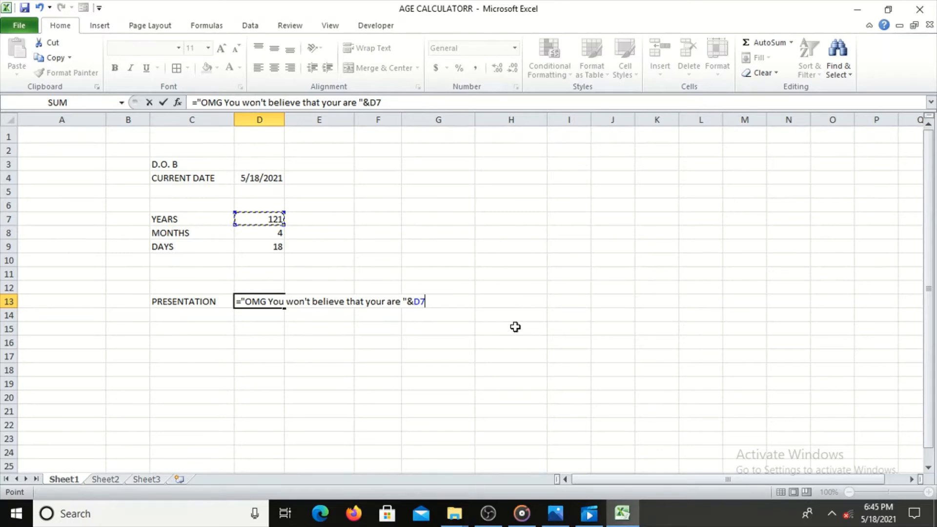
text(&" years,)
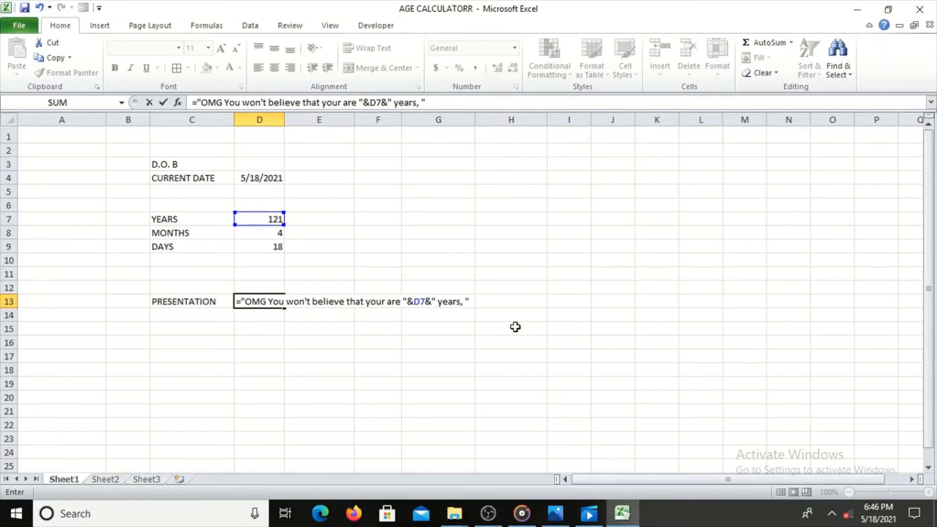
text(&)
Extend the D13 formula with the months value from D8 followed by the text " months and ".
click(255, 232)
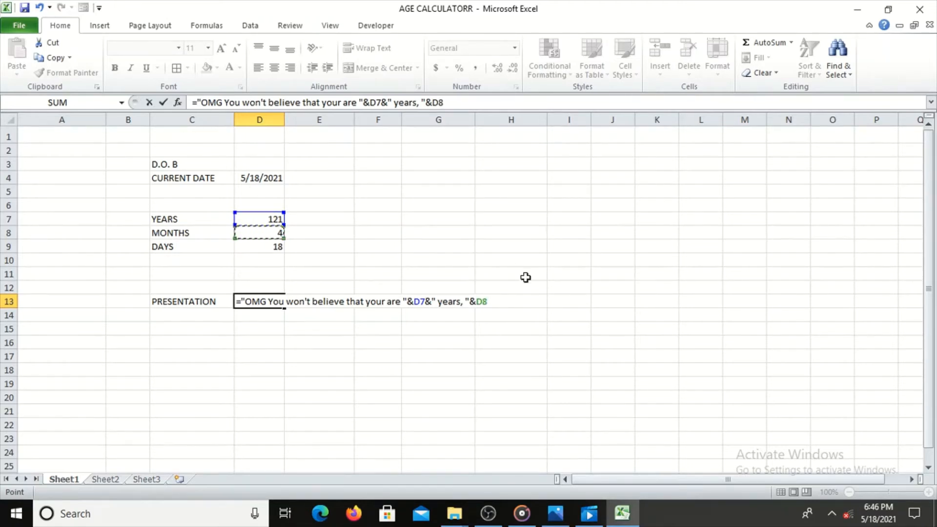
text(&)
text(" mo)
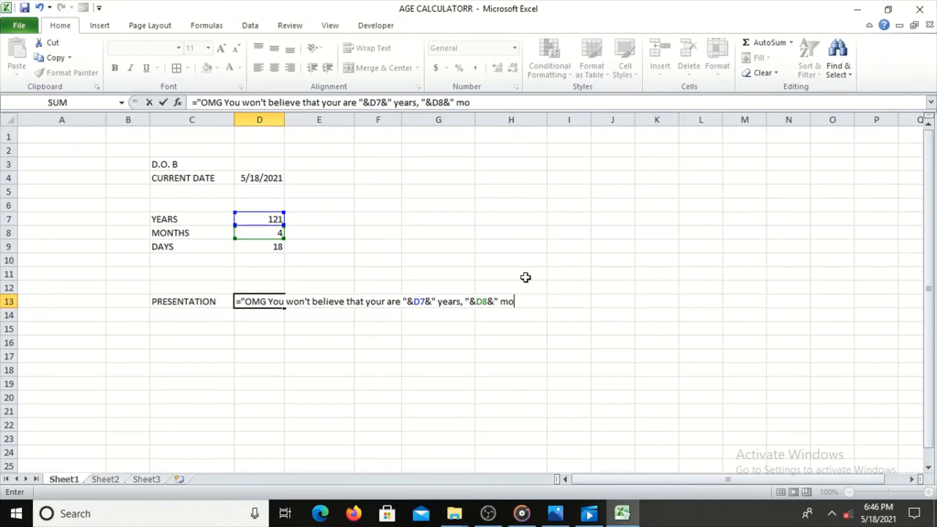
text(nths and)
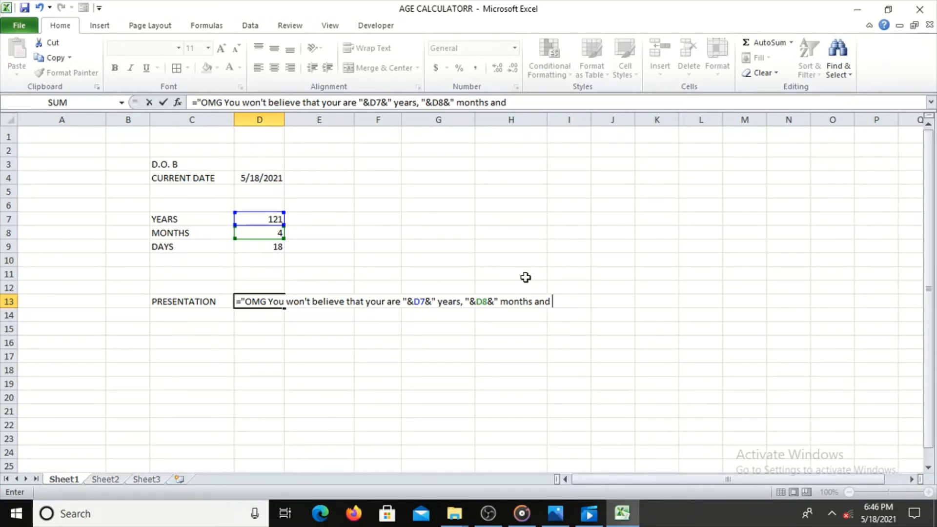
text("&)
Complete the D13 formula with the days value from D9 and the closing text " days old.".
click(258, 244)
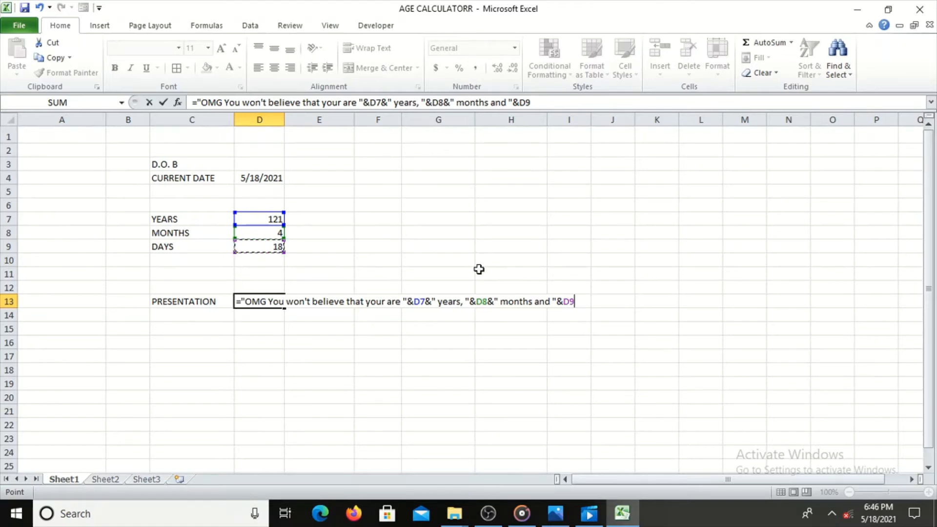
text(&)
text(" d)
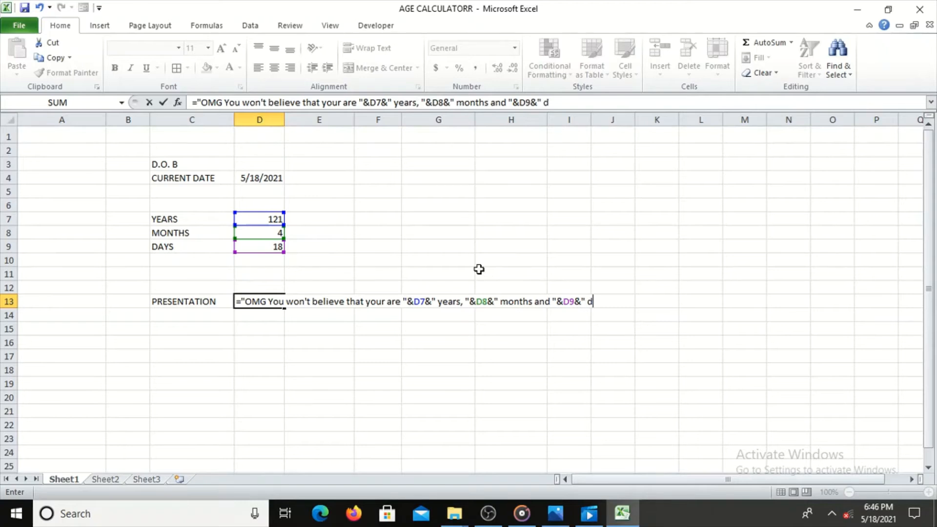
text(ays old.)
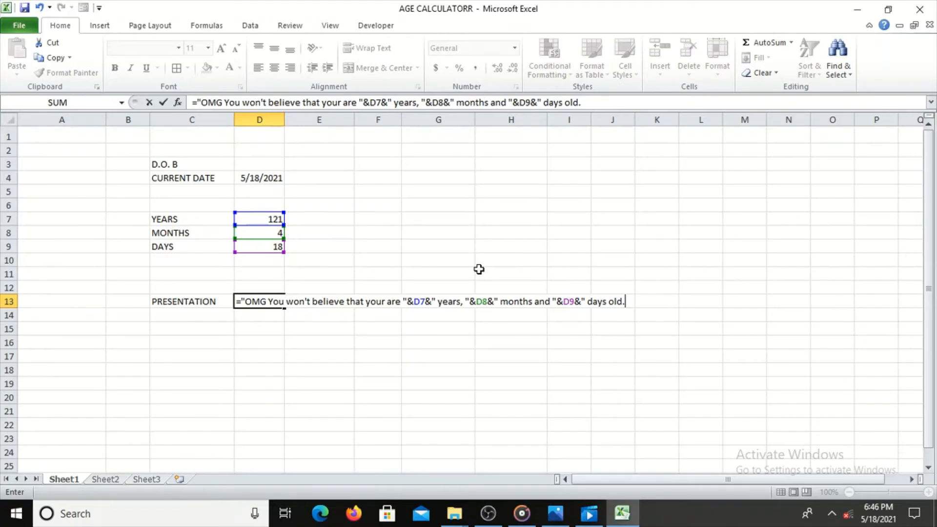
key(Return)
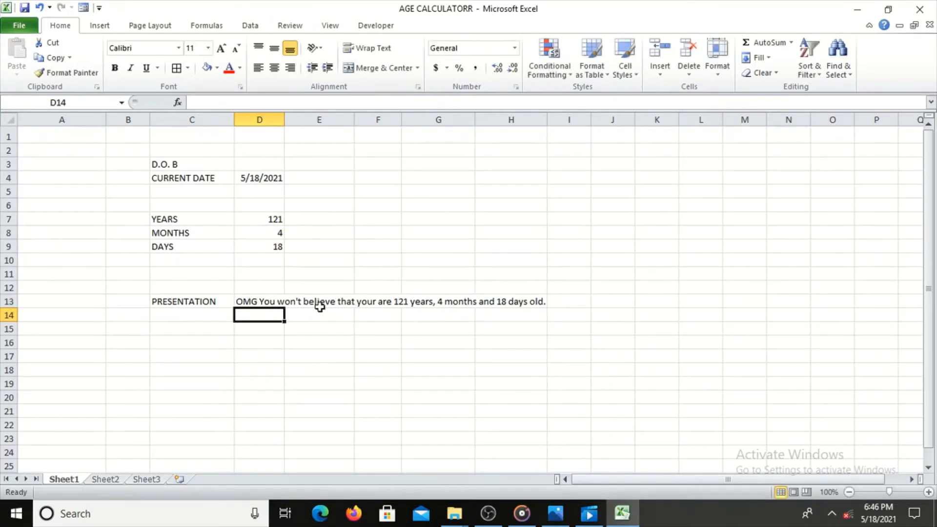
Examine the sentence formula in cell D13 beside PRESENTATION.
click(278, 302)
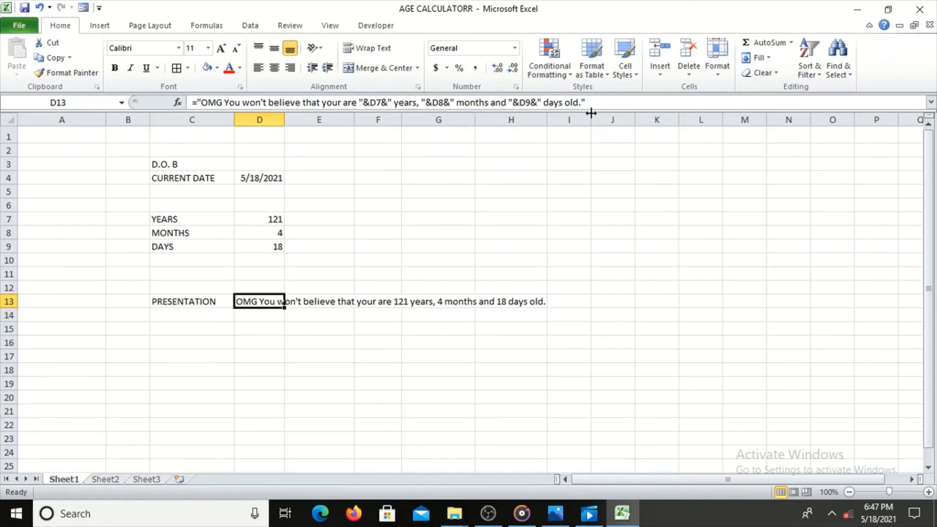
click(430, 327)
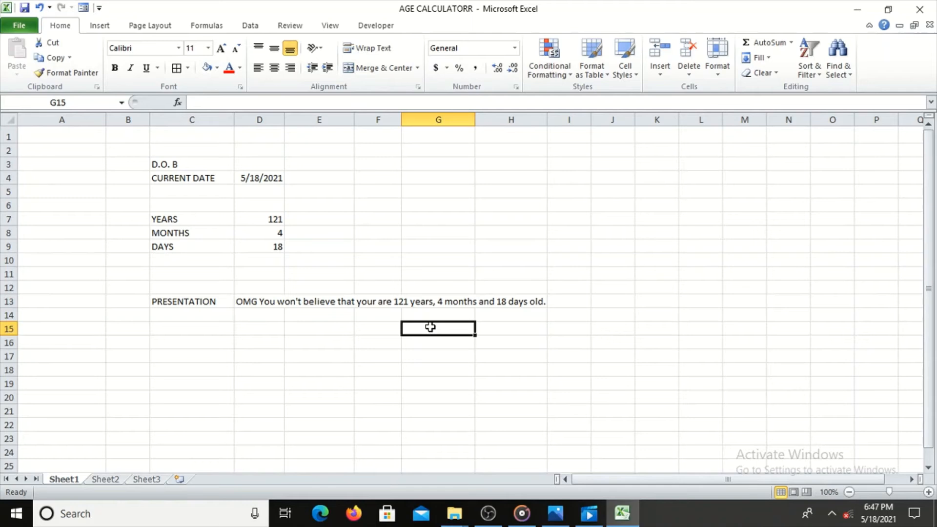
click(335, 304)
click(248, 303)
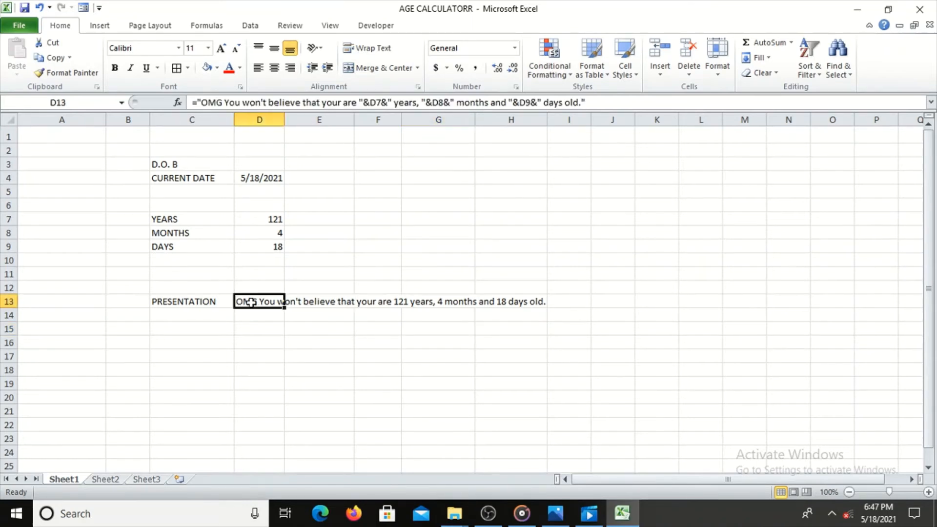
click(190, 302)
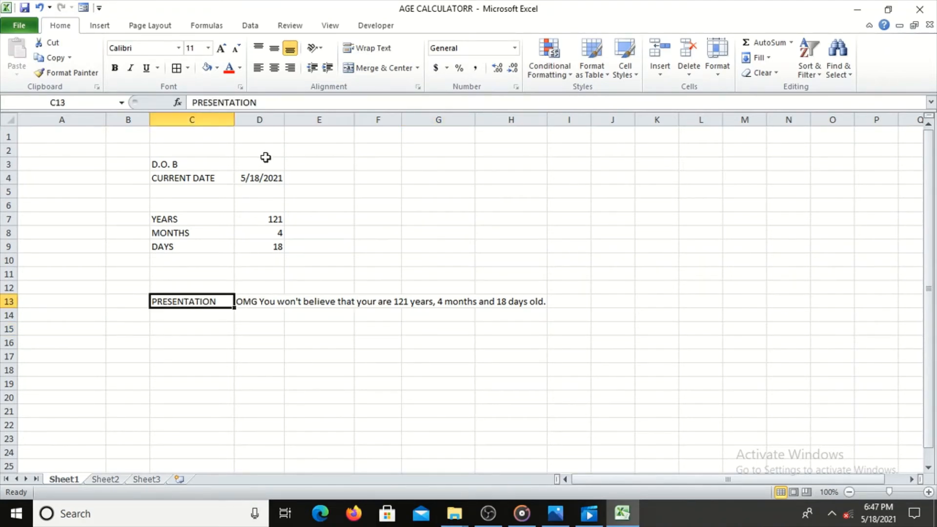
Enter a sample date of birth in cell D3 beside the D.O. B label.
click(250, 164)
text(12)
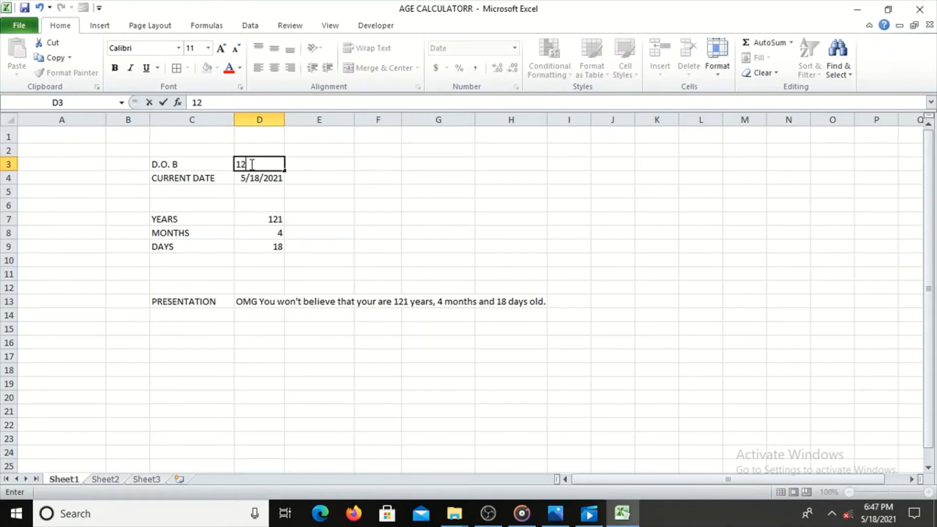
text(/12/1990)
key(Return)
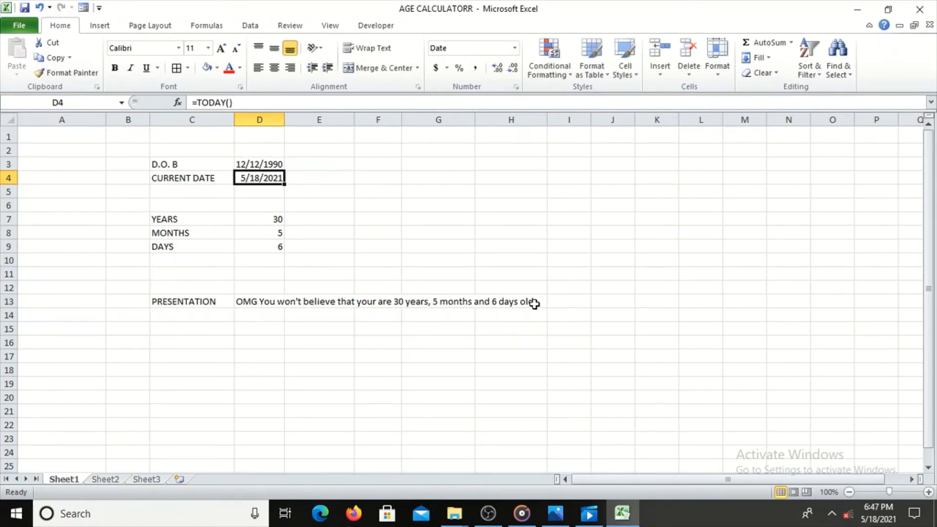
On Sheet2, enter the label ENTER YOUR D.O.B in the bordered cell D4.
click(108, 481)
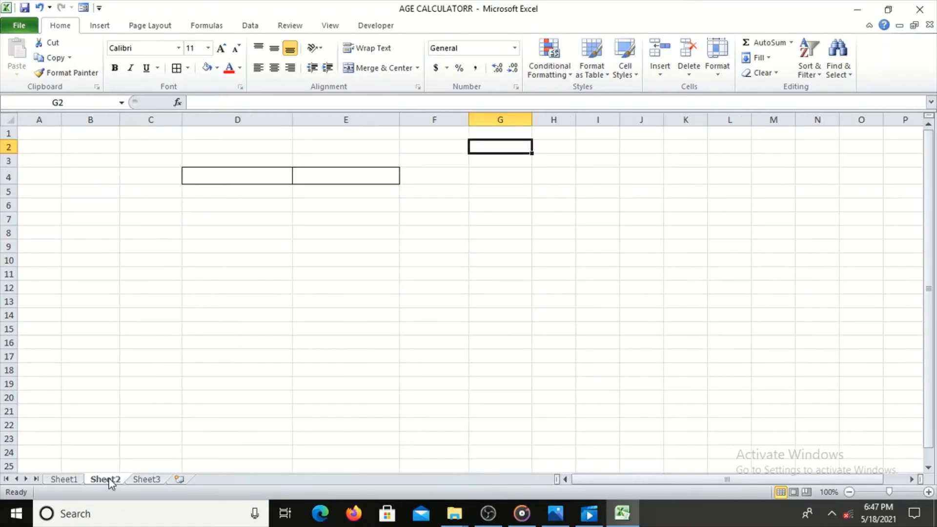
click(230, 177)
text(ENT)
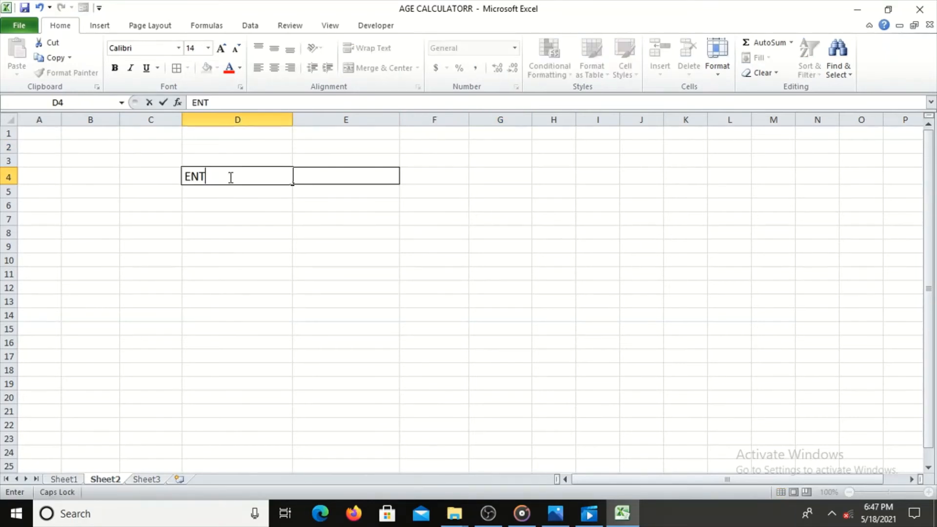
text(ER YOUR )
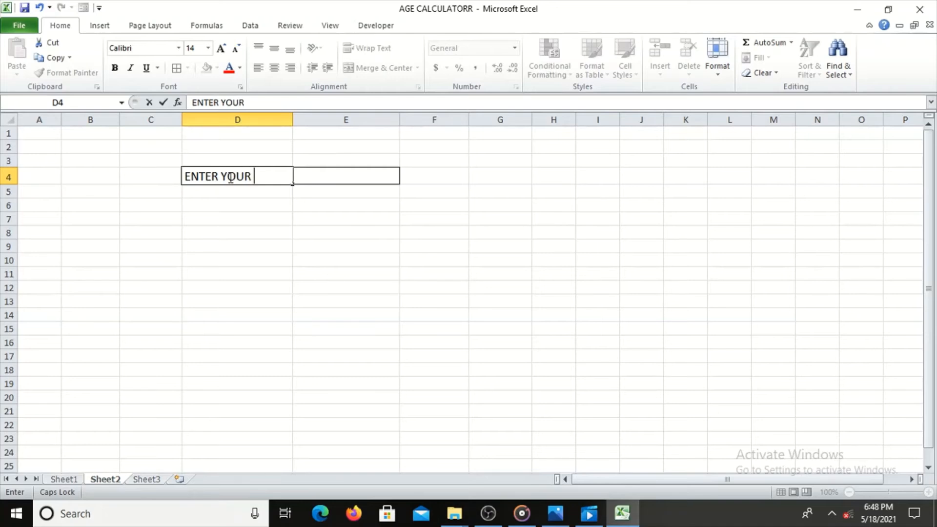
text(DOB)
click(261, 176)
text(.O)
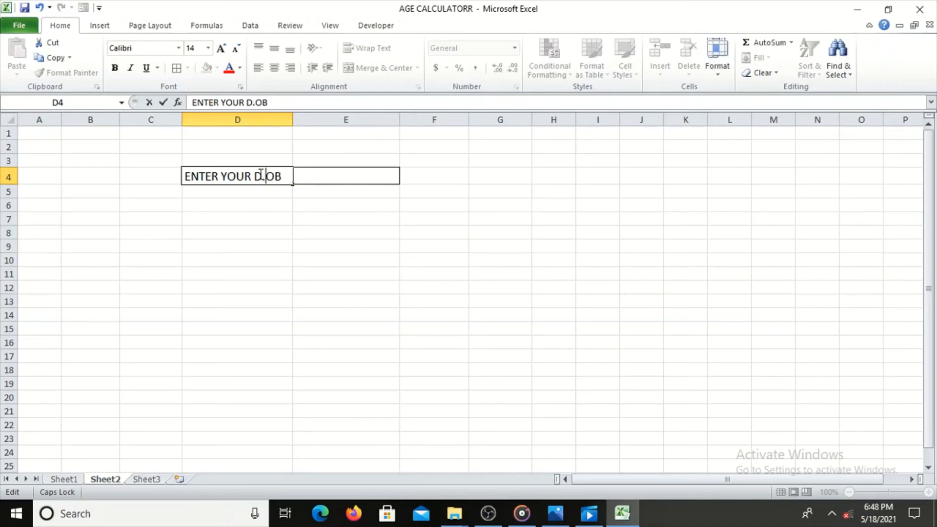
text(.)
click(308, 175)
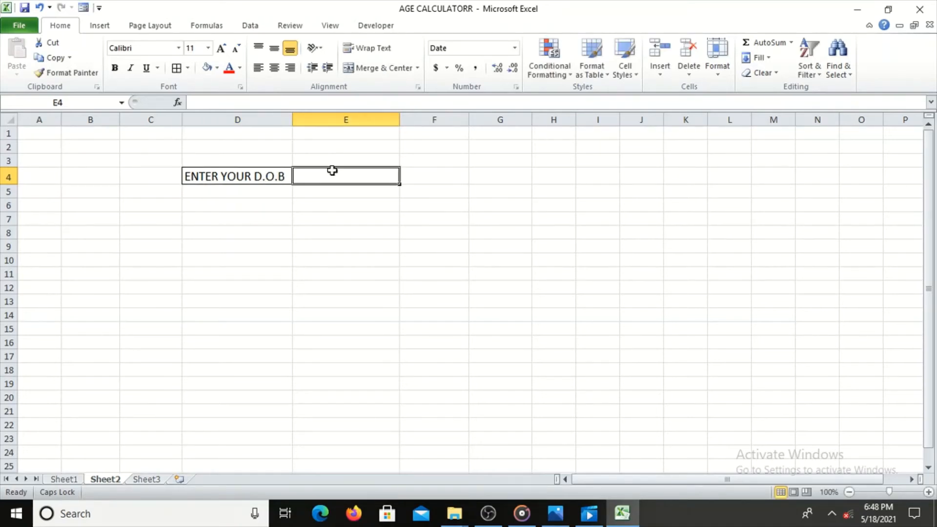
Insert a text box below the ENTER YOUR D.O.B row, covering columns D to G and rows 6 to 16.
click(234, 205)
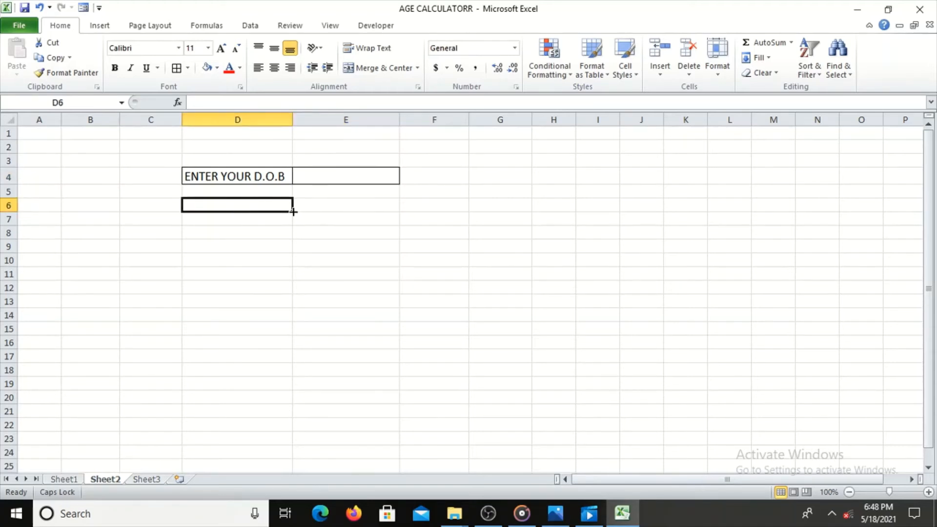
mouse_move(293, 211)
mouse_down()
mouse_move(527, 230)
mouse_move(531, 265)
mouse_move(431, 230)
mouse_move(292, 211)
mouse_up()
click(312, 209)
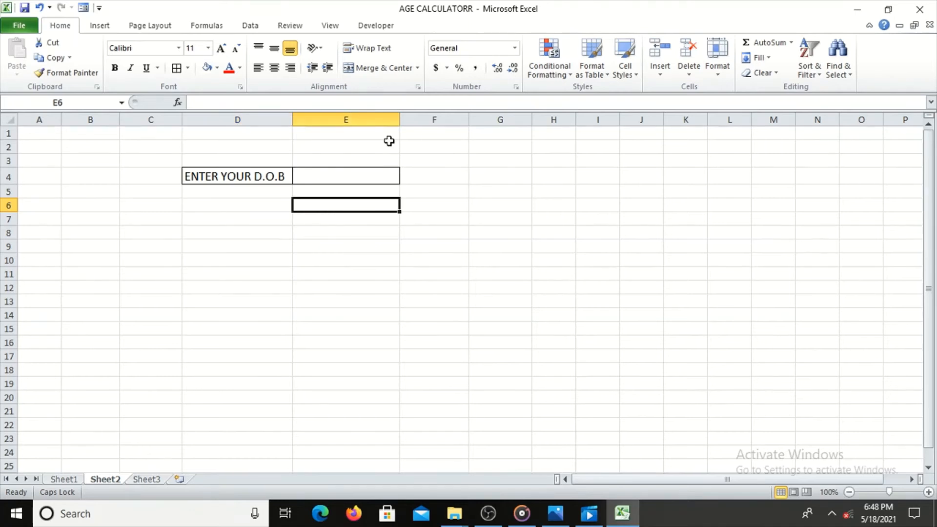
click(106, 28)
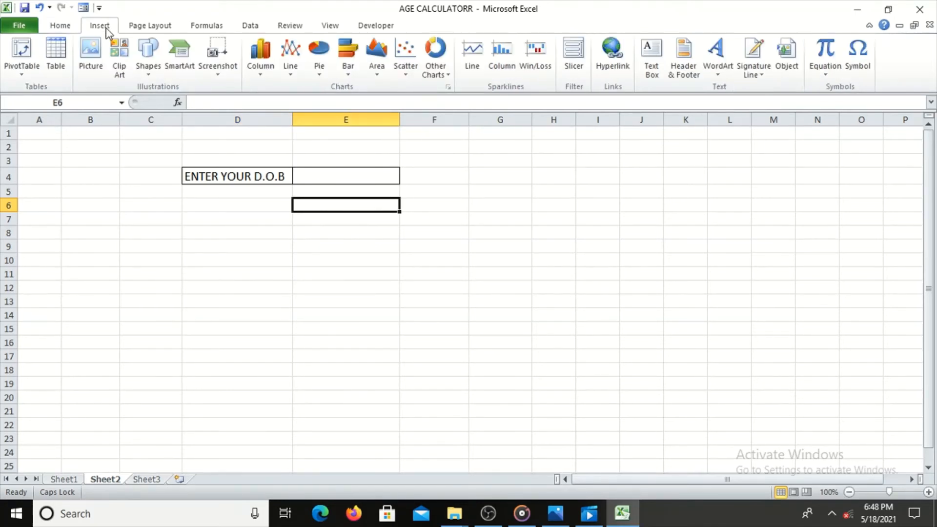
click(652, 70)
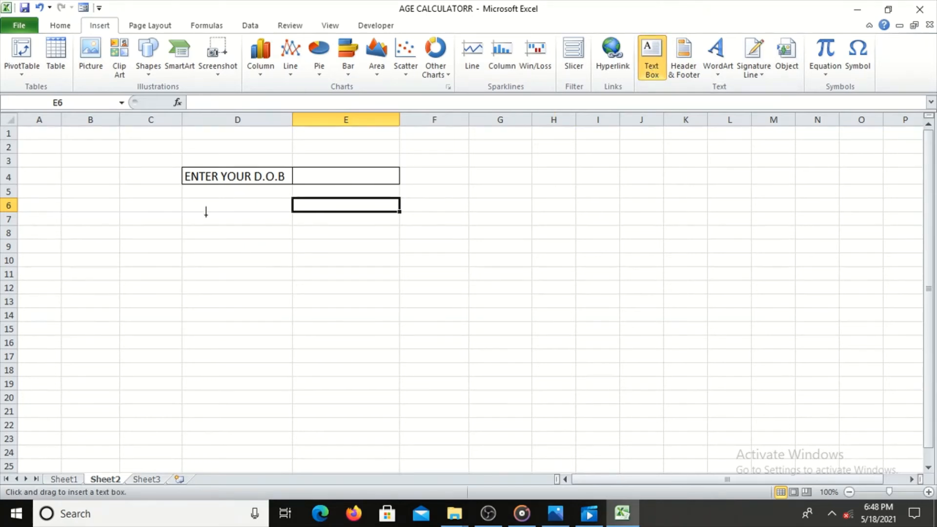
mouse_move(182, 199)
mouse_down()
mouse_move(274, 218)
mouse_move(418, 217)
mouse_move(432, 251)
mouse_move(535, 262)
mouse_move(533, 349)
mouse_up()
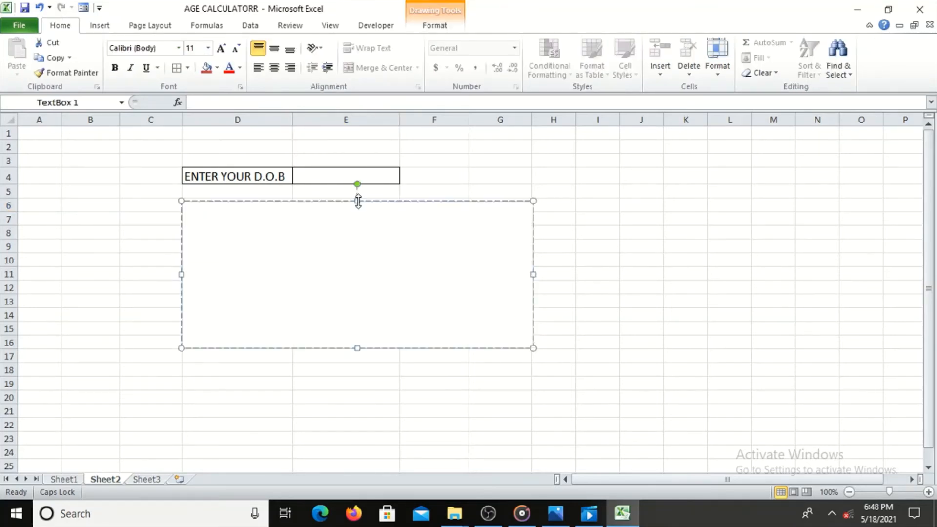
Widen the text box to the far edge of column H and fill it with the olive green theme colour.
drag(357, 201, 357, 199)
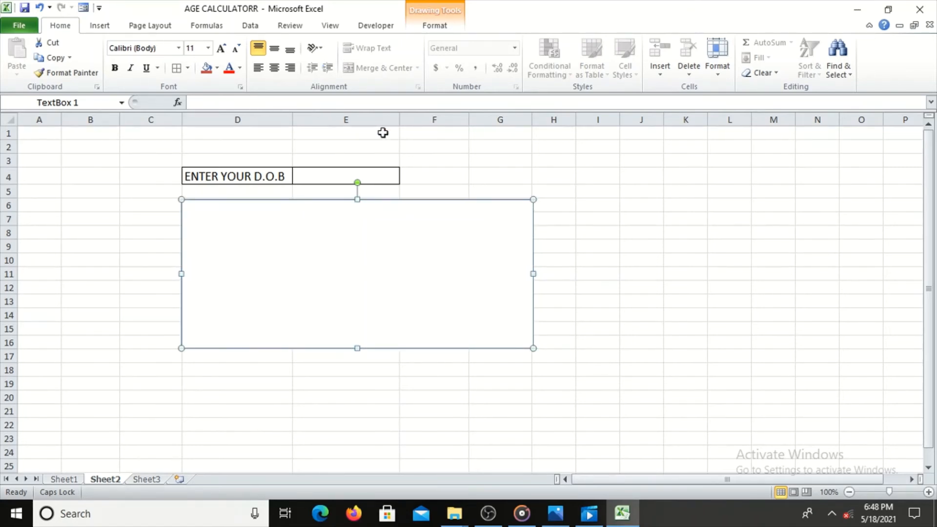
drag(533, 273, 578, 272)
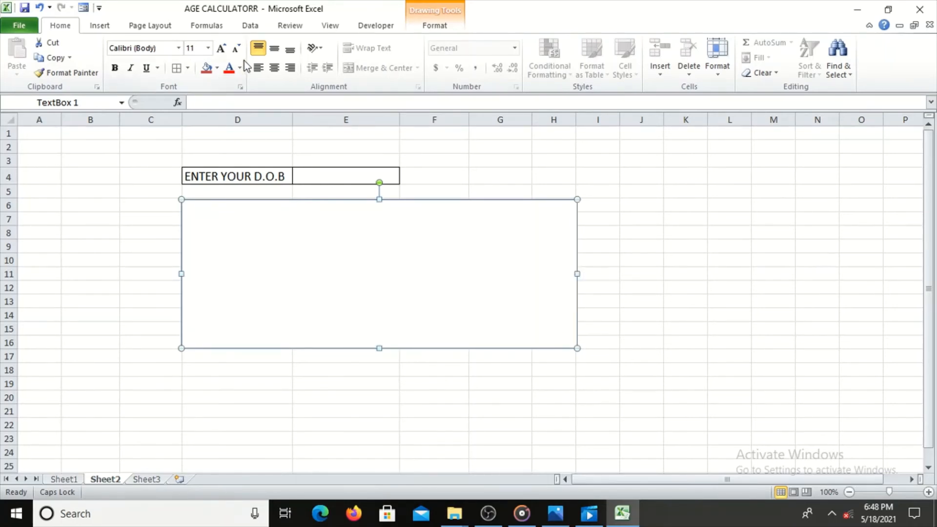
click(216, 69)
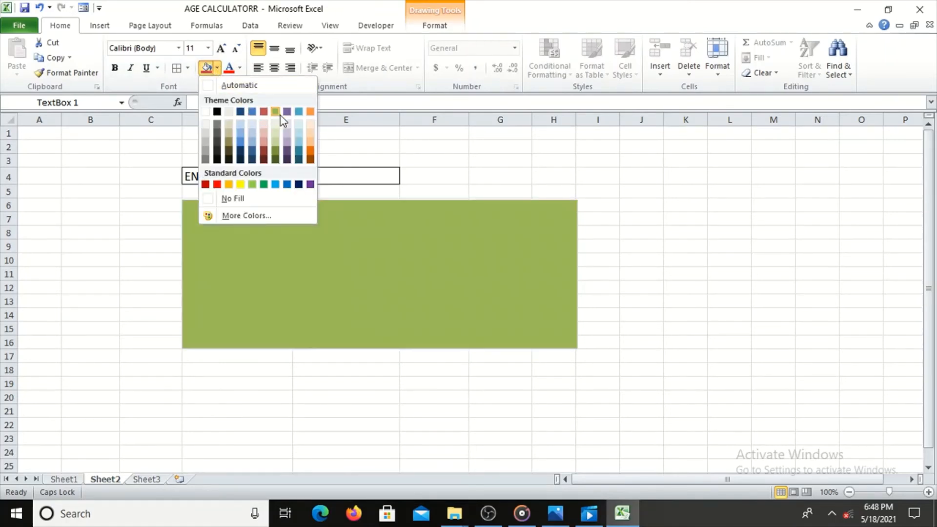
click(277, 115)
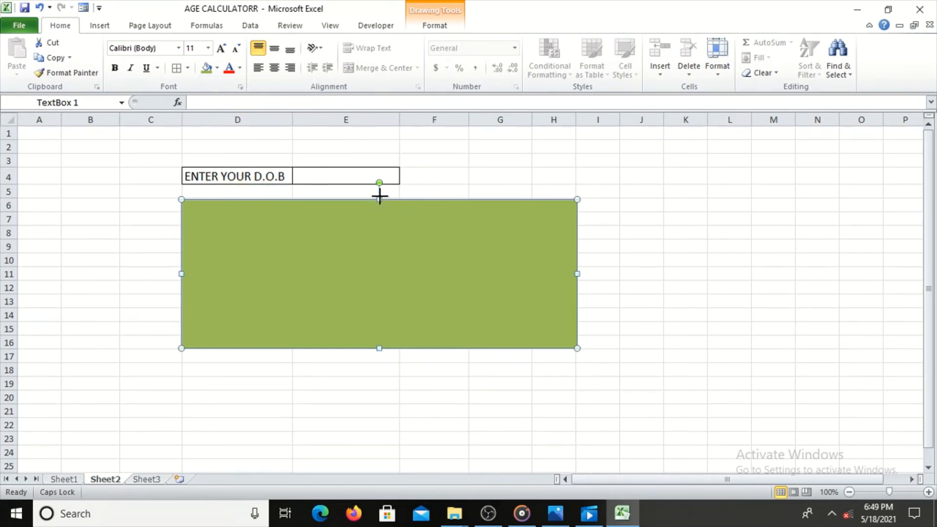
drag(379, 196, 380, 199)
click(653, 248)
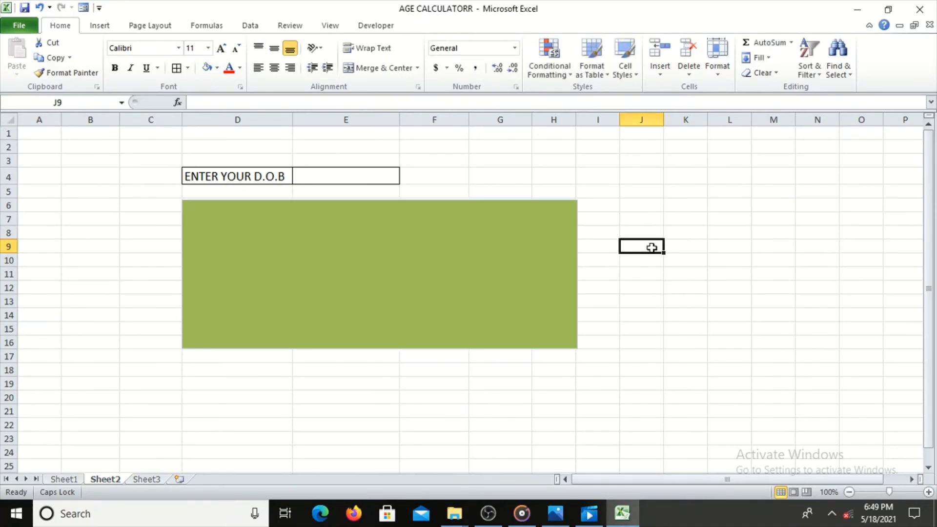
click(422, 220)
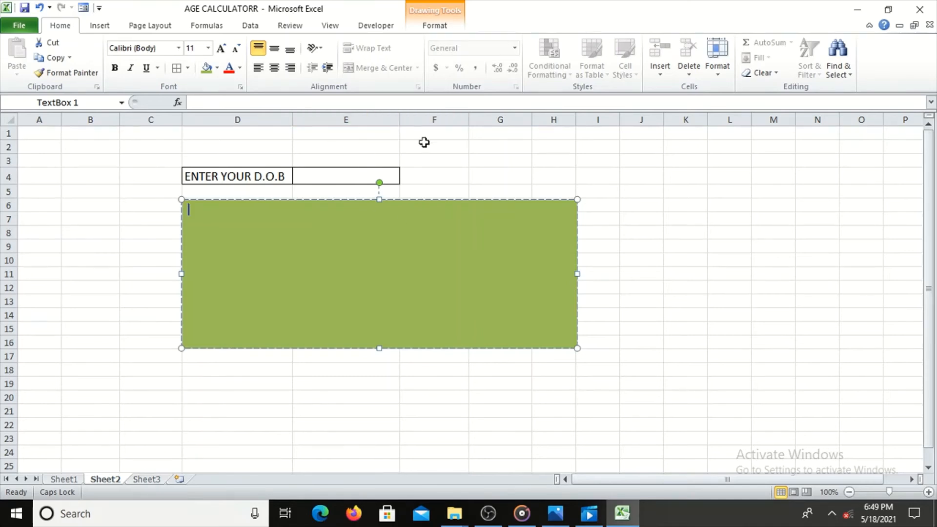
click(348, 181)
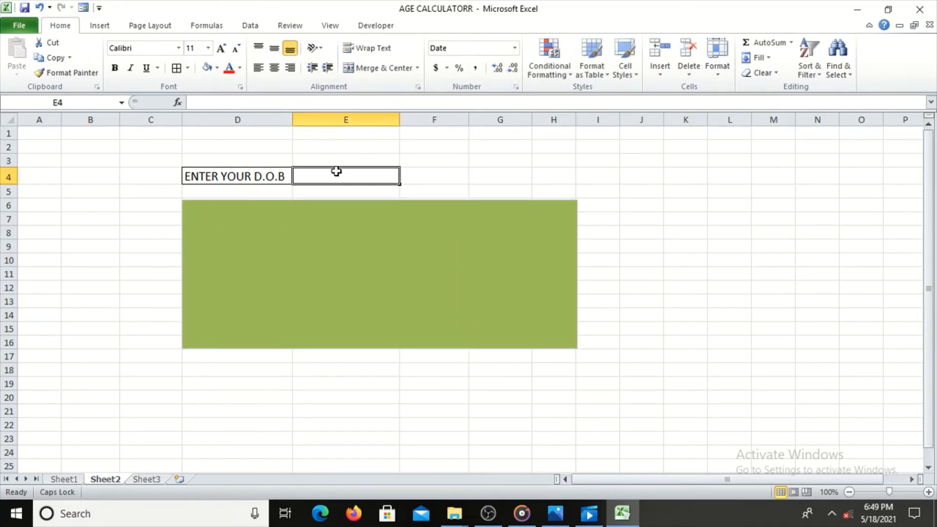
Replace the date of birth in Sheet1 cell D3 with the formula =Sheet2!E4, linking it to the entry cell on Sheet2.
click(59, 480)
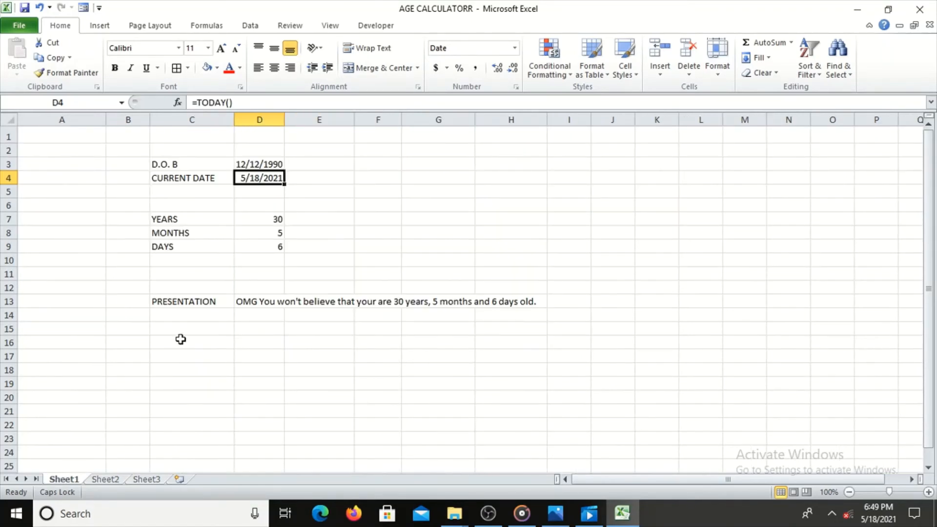
click(265, 163)
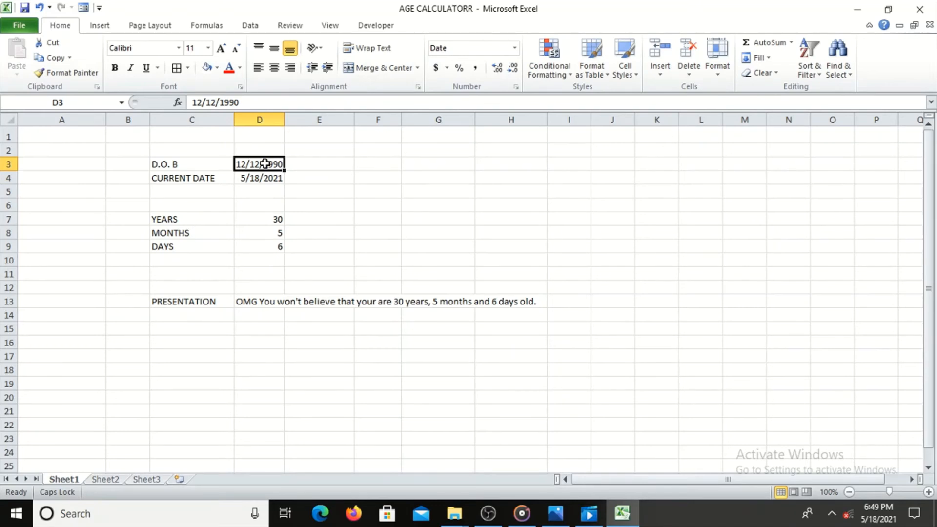
key(BackSpace)
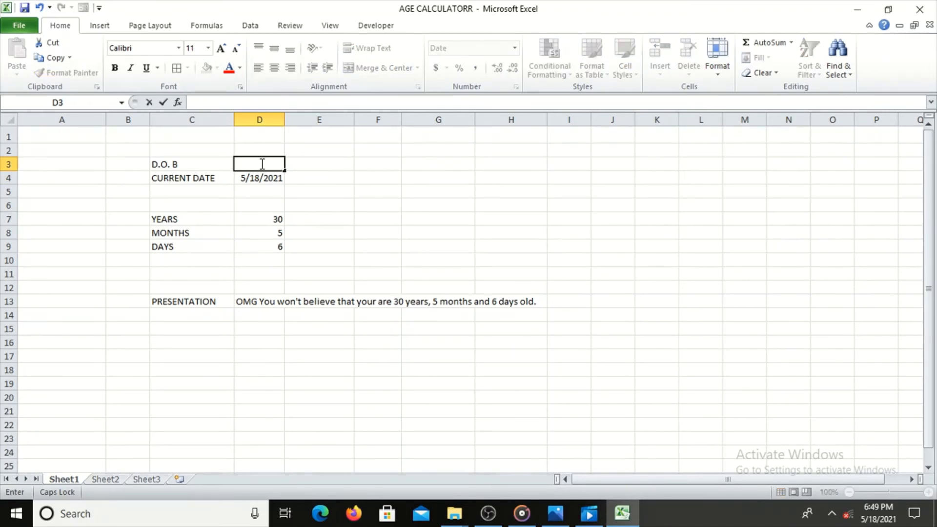
text(=)
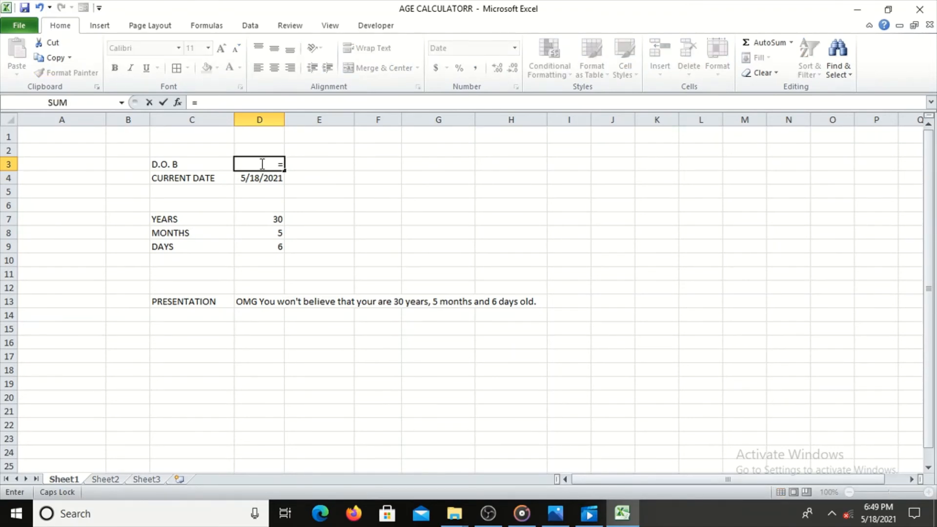
click(105, 480)
click(337, 178)
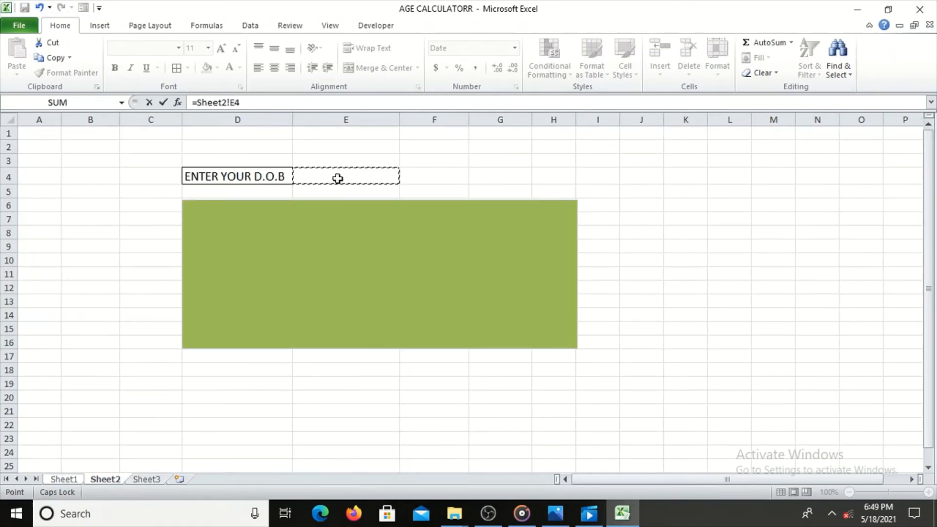
key(Return)
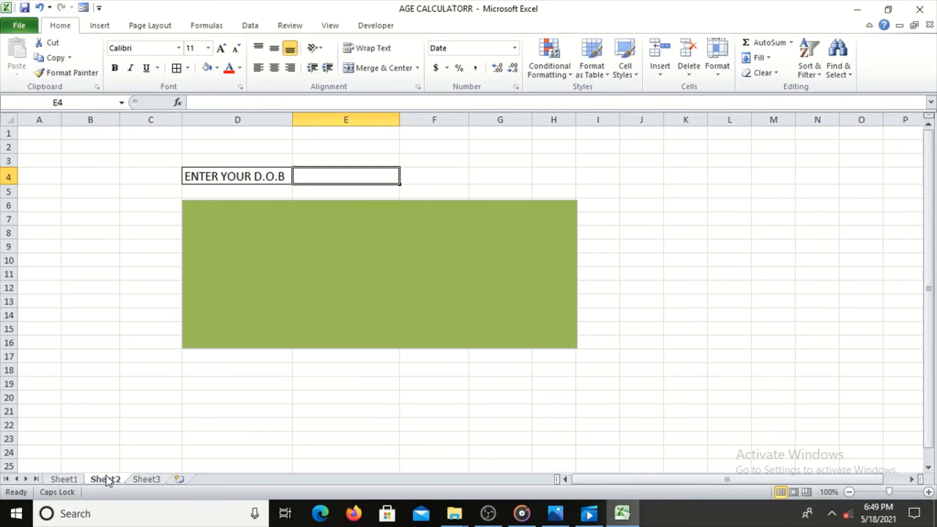
click(68, 481)
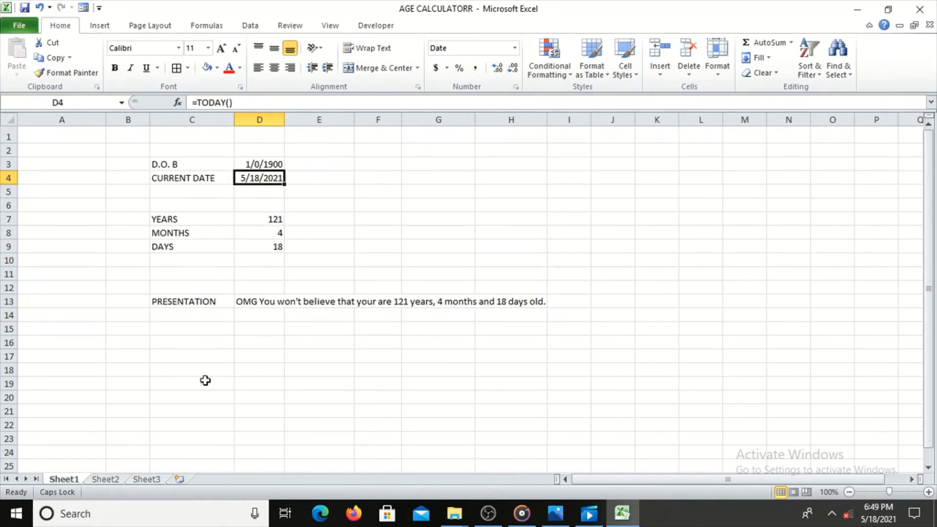
click(105, 479)
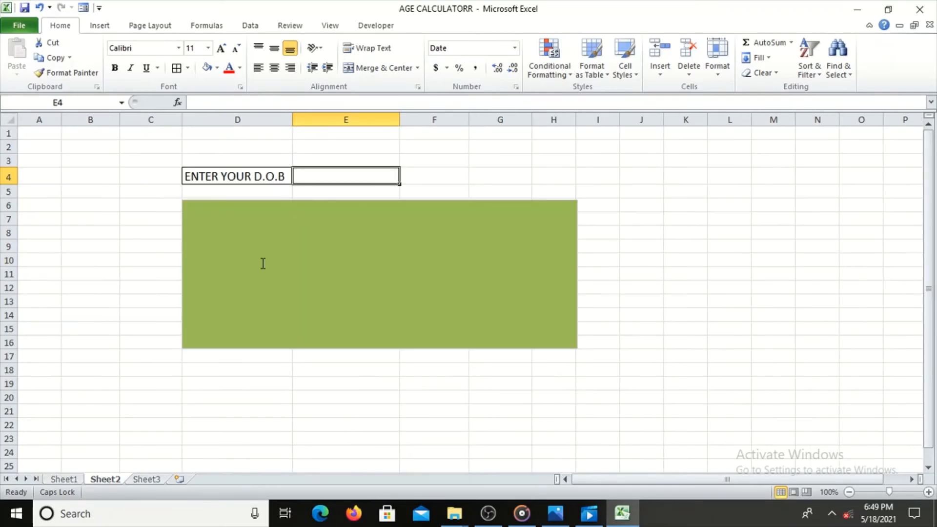
click(283, 227)
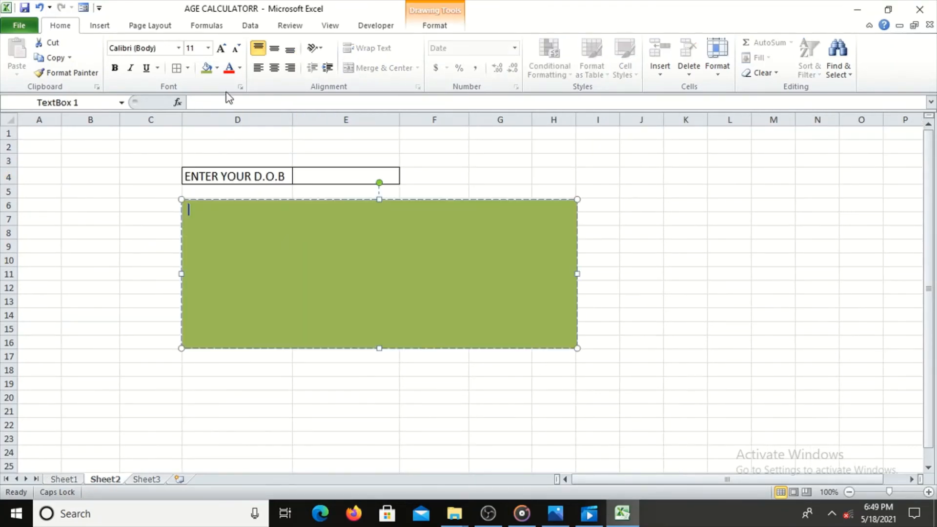
text(=)
click(211, 104)
double_click(191, 209)
key(BackSpace)
Link the green text box on Sheet2 to the presentation sentence with the formula =Sheet1!D13.
click(222, 103)
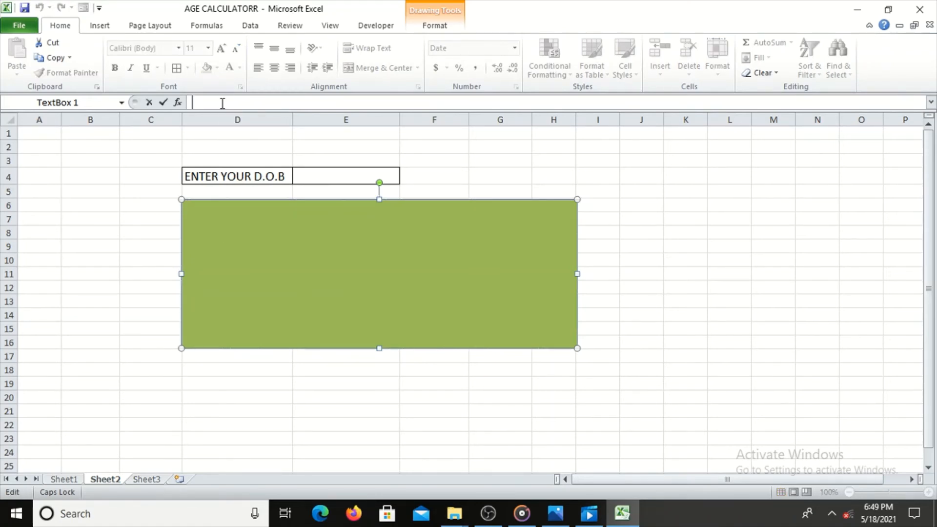
text(=)
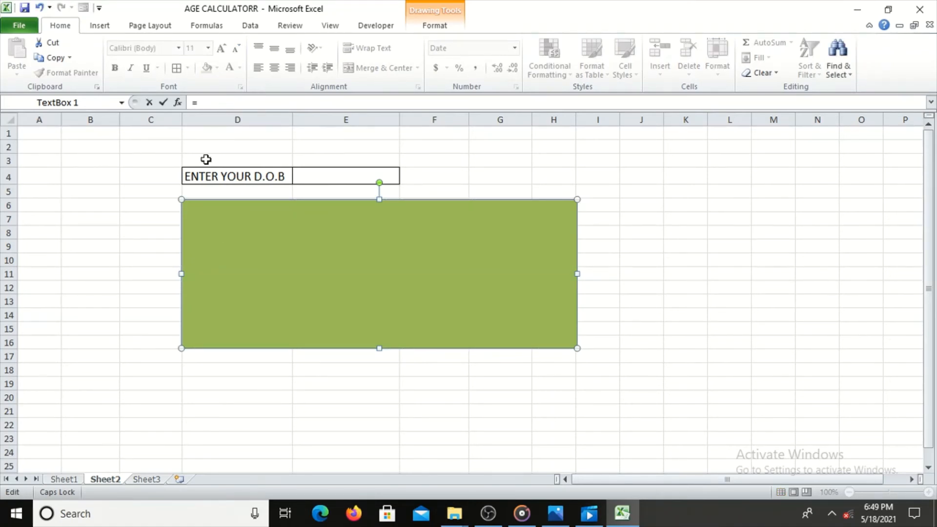
click(64, 480)
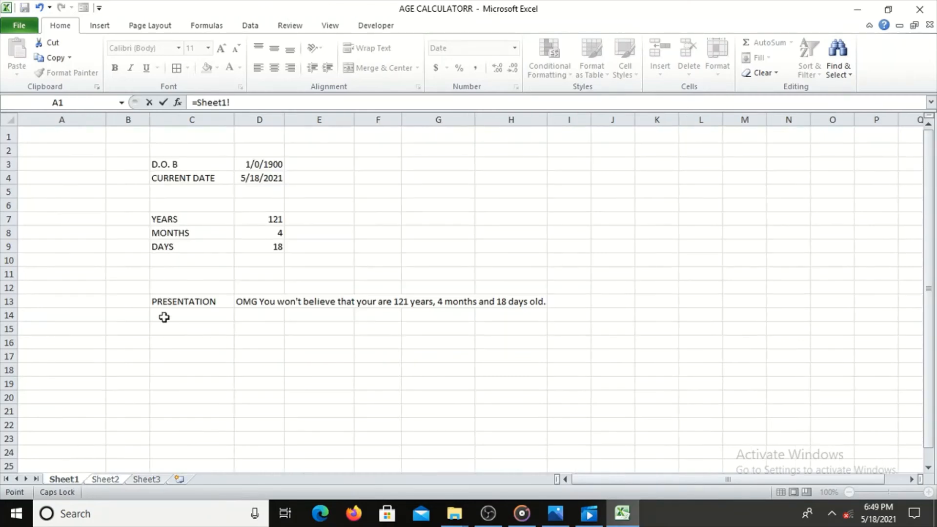
click(249, 300)
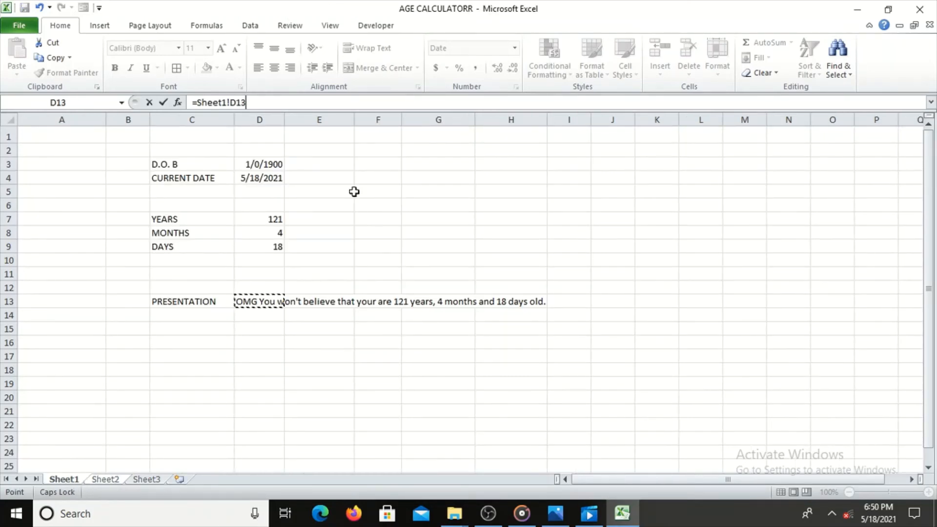
key(Return)
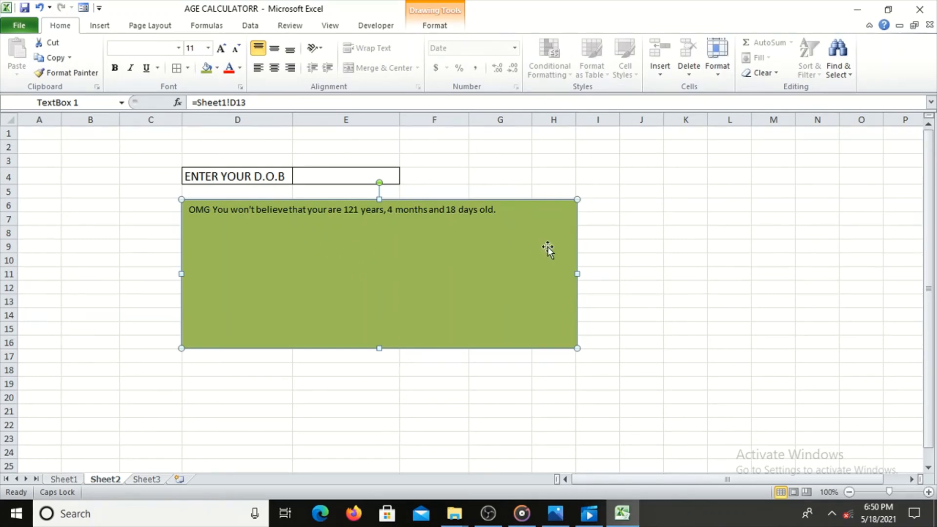
click(789, 230)
Increase the font size of the green text box's sentence to 36.
click(356, 255)
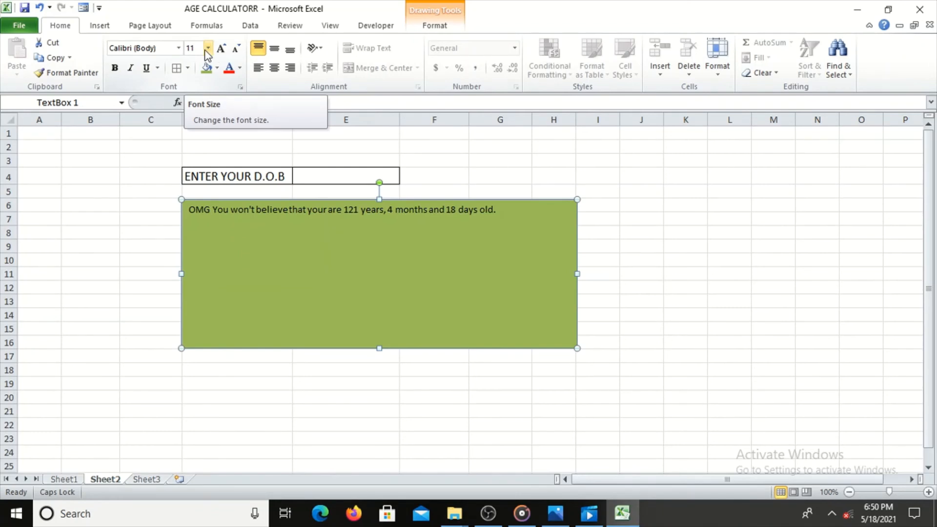
click(221, 49)
click(221, 49)
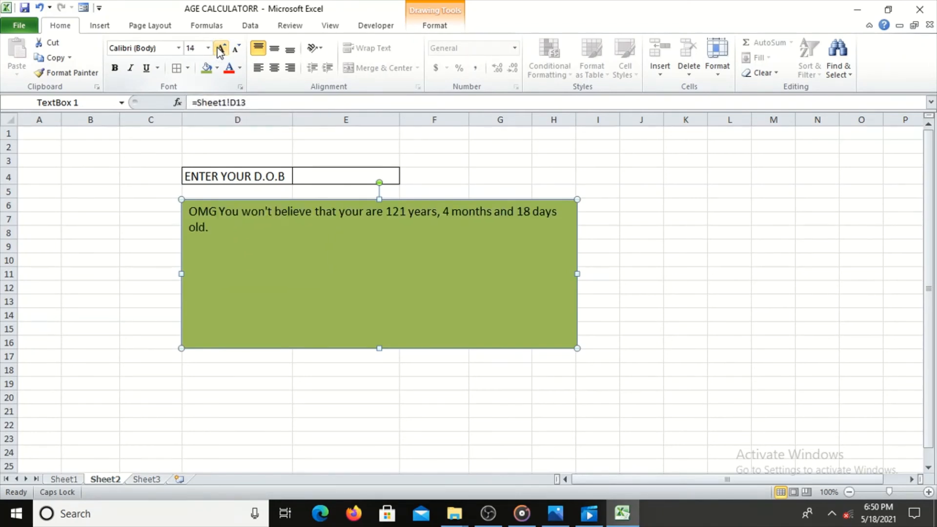
click(220, 49)
click(220, 49)
click(221, 49)
click(220, 49)
click(221, 48)
click(221, 49)
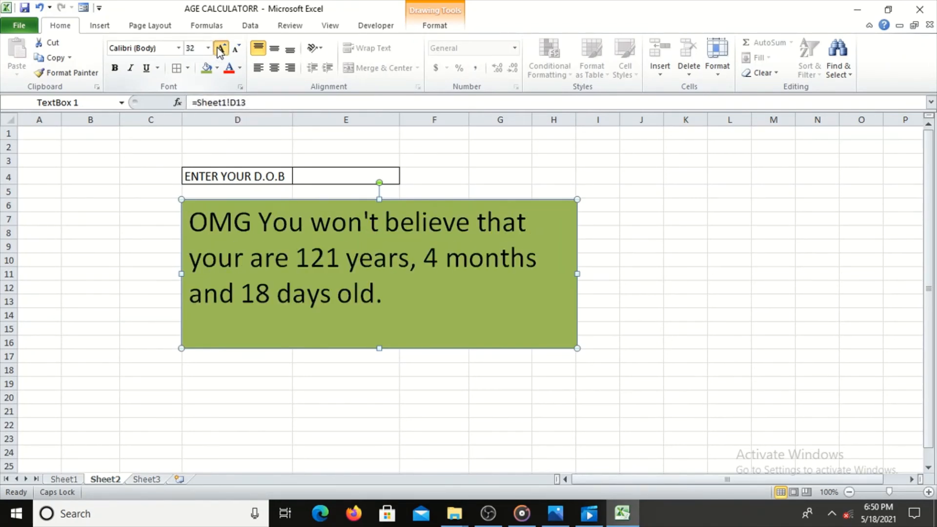
click(221, 49)
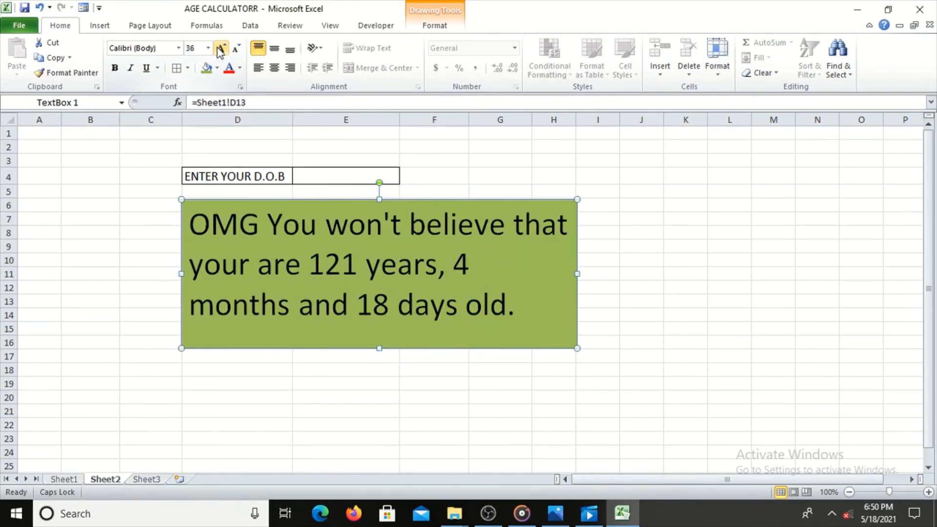
Center the text box's sentence horizontally and make it bold in the Cambria (Headings) font.
click(274, 69)
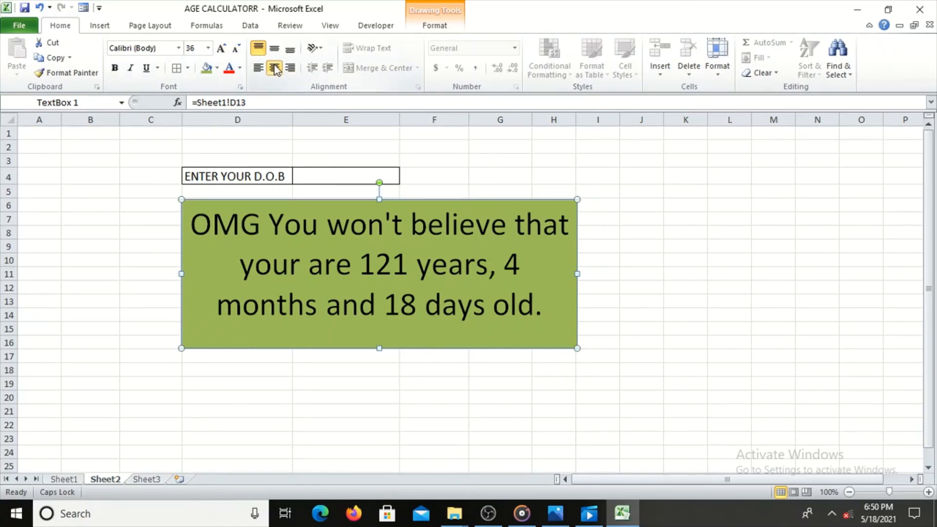
click(115, 69)
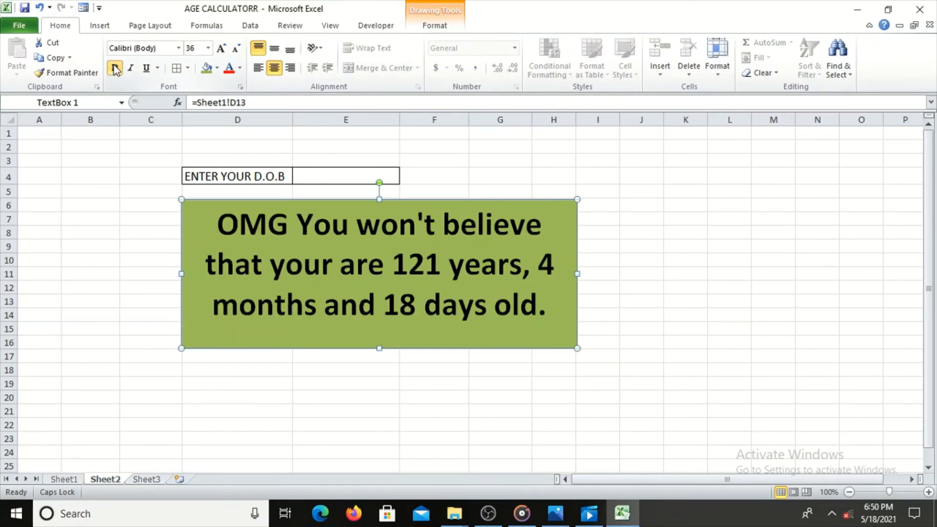
click(179, 48)
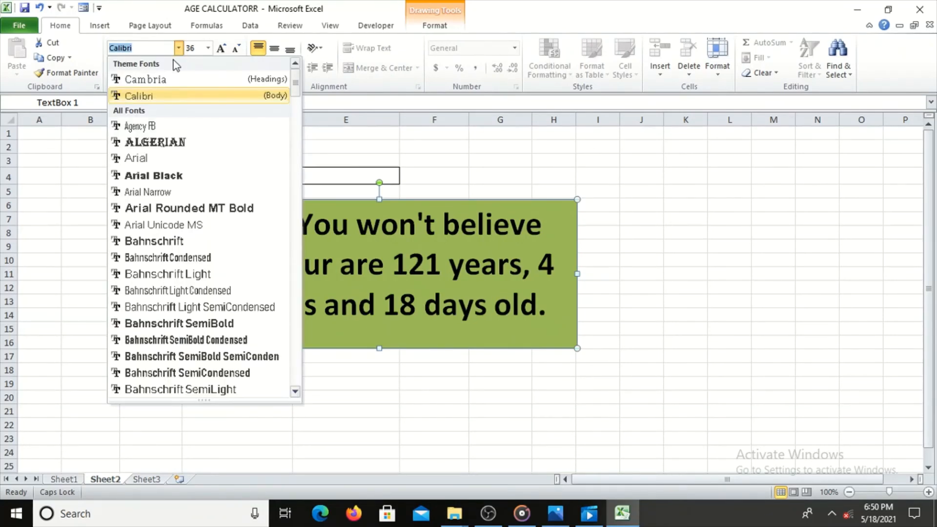
click(168, 80)
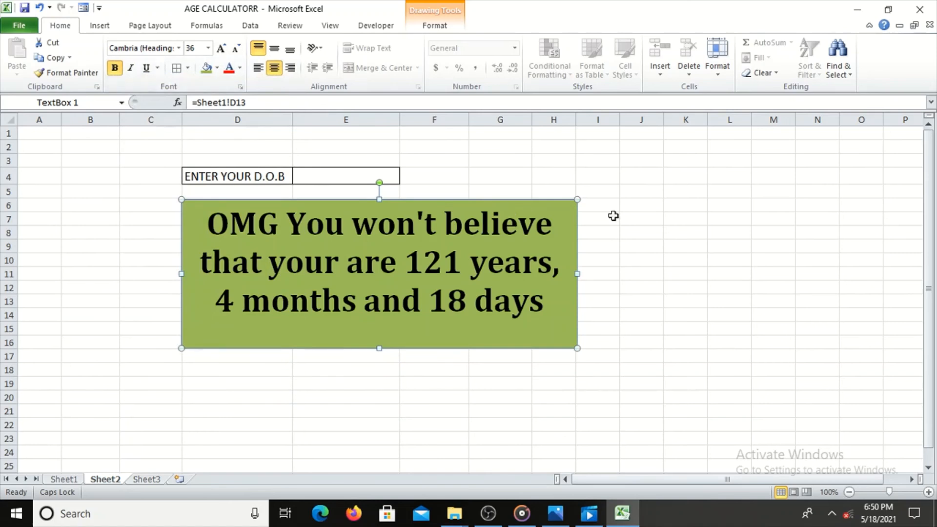
click(679, 228)
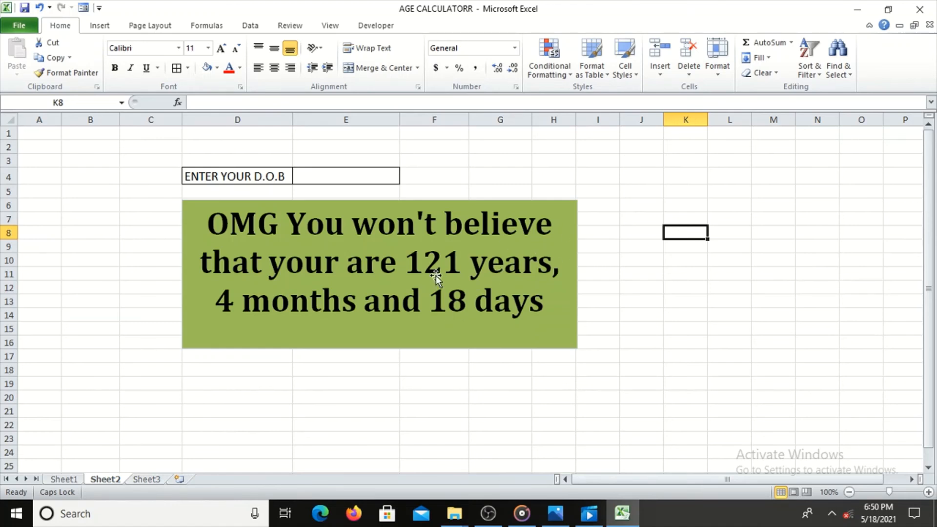
Test the calculator by entering a recent sample date of birth in cell E4.
click(324, 174)
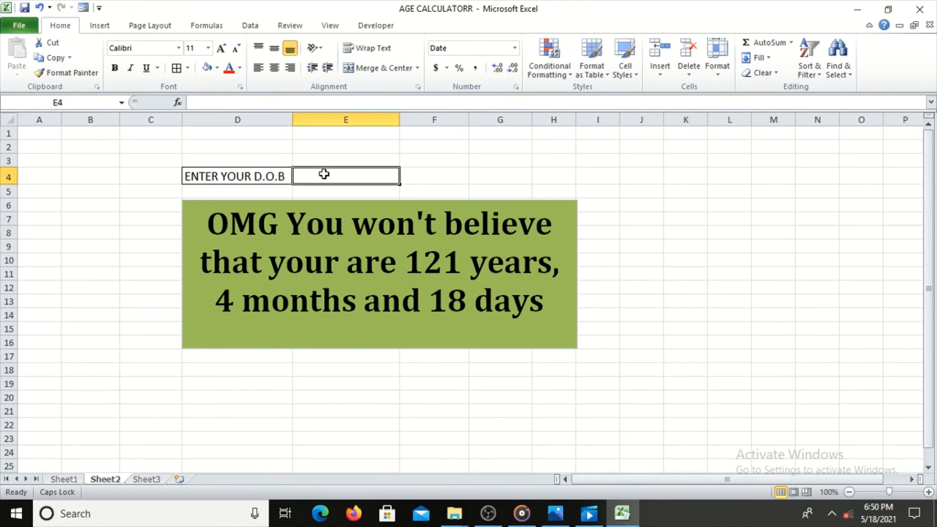
text(12)
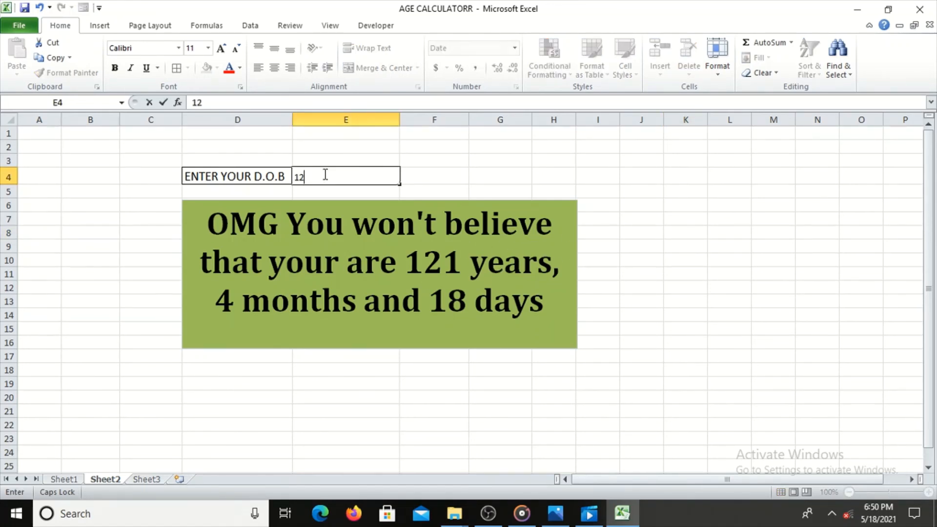
text(/1/2020)
key(Return)
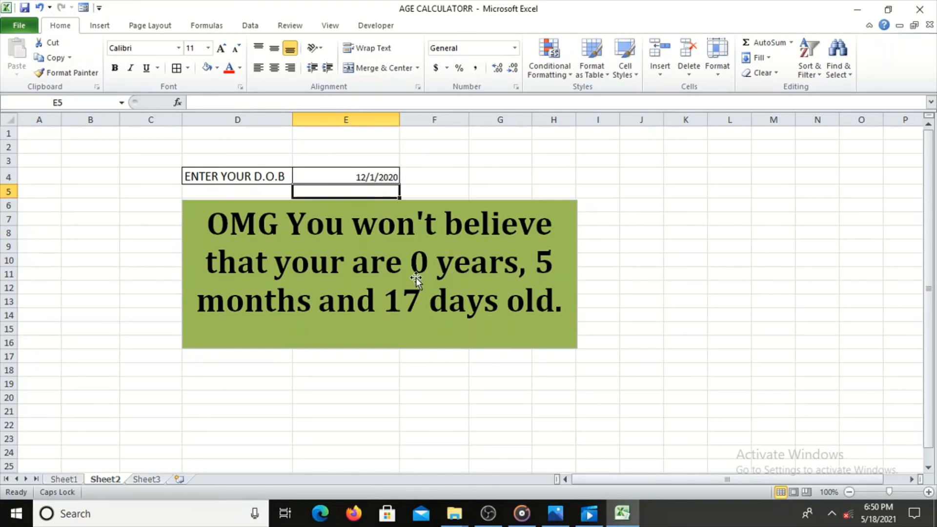
Replace the sample date of birth in cell E4 with one from the early 2000s.
click(336, 180)
text(1/)
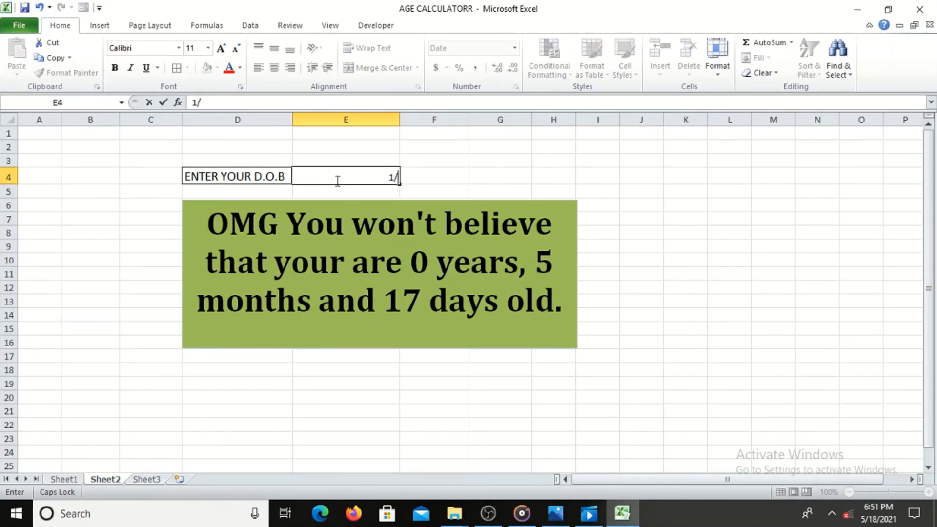
text(3/2003)
key(Return)
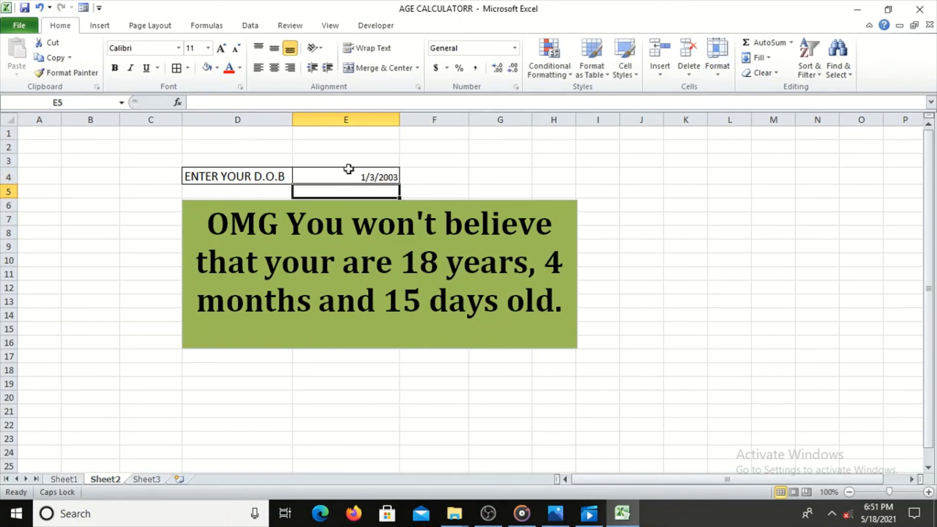
Test the age calculator with an older sample date of birth from the 1970s in cell E4.
click(344, 174)
text(1)
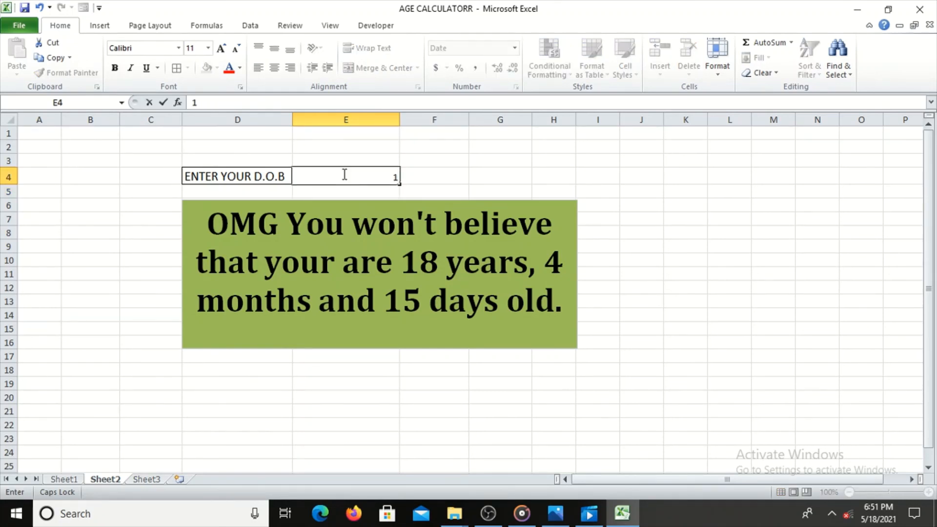
text(/12/1970)
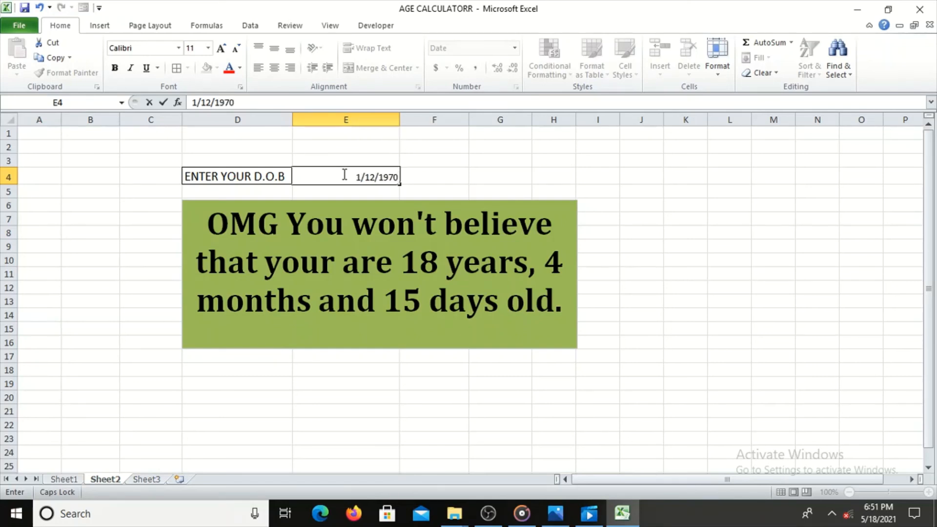
key(Return)
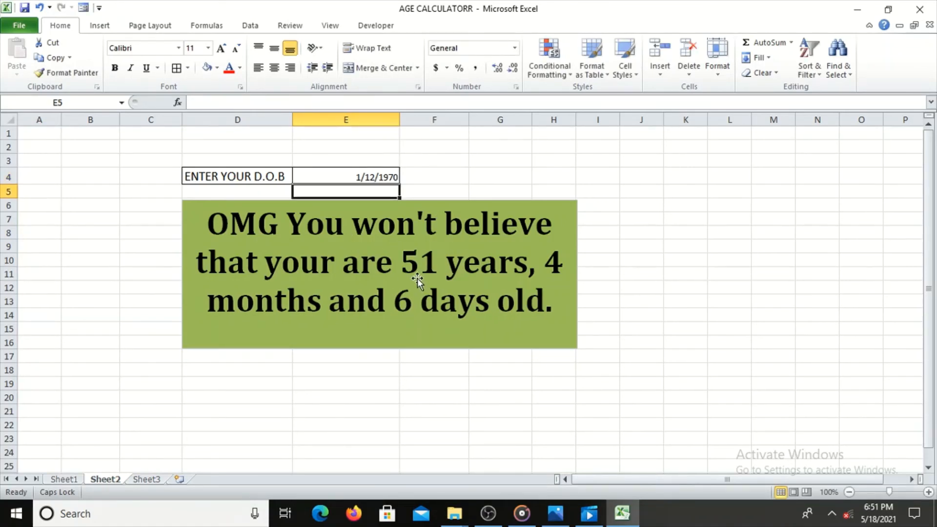
Replace the date of birth in cell E4 with a sample one from the 1960s.
click(346, 178)
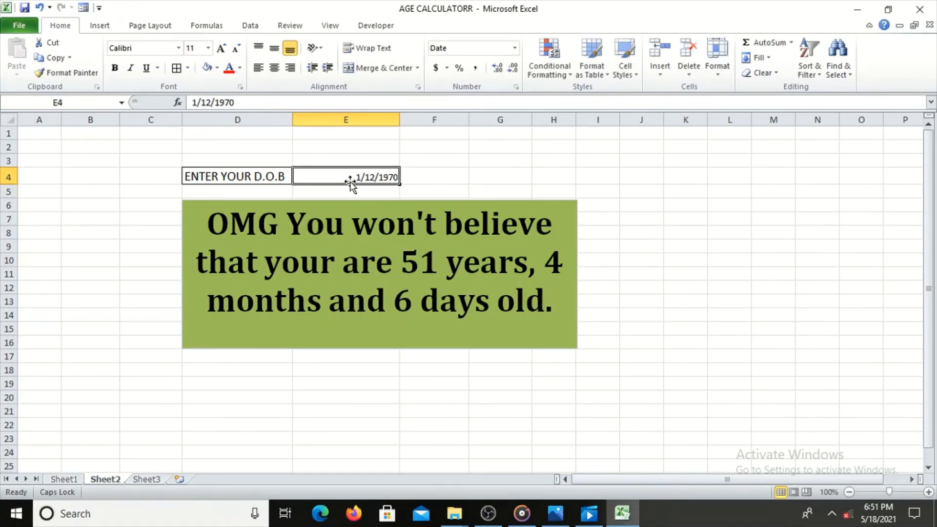
text(1)
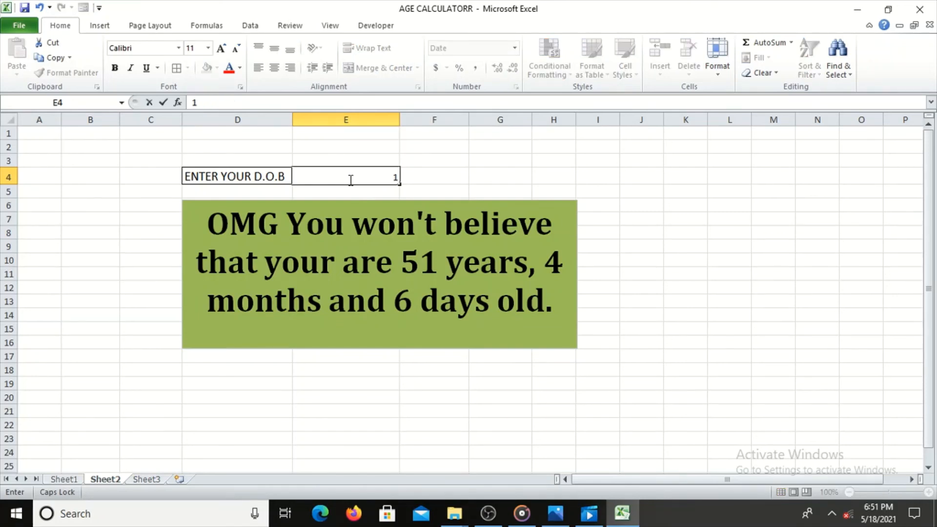
text(/2/1964)
key(Return)
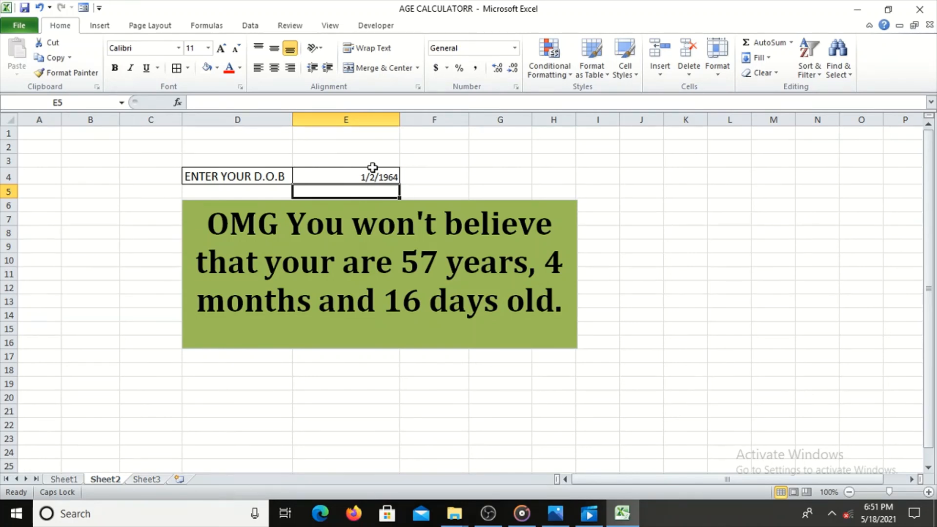
Begin entering another sample date of birth in cell E4.
click(360, 179)
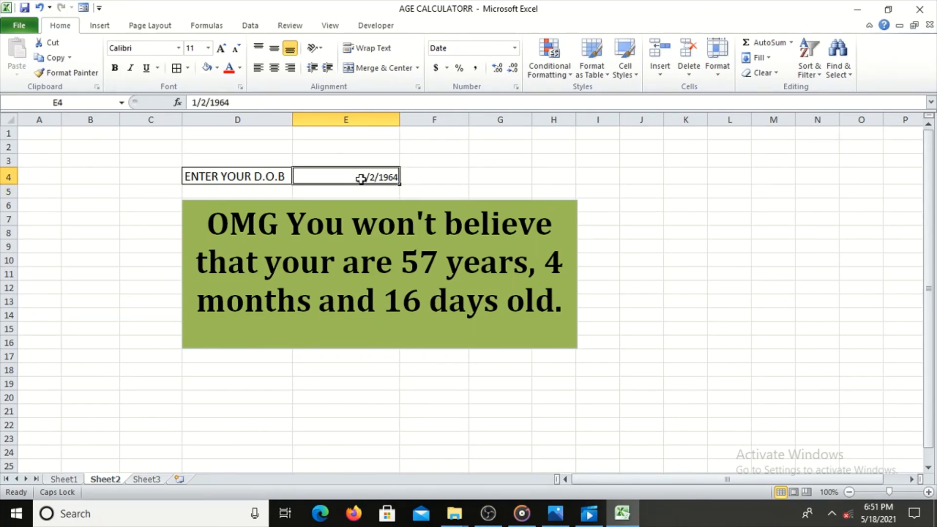
text(1)
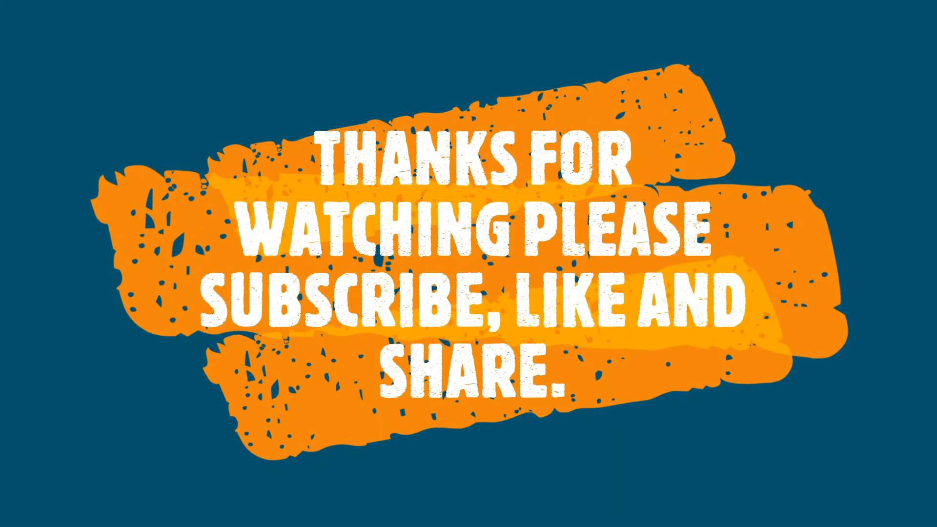